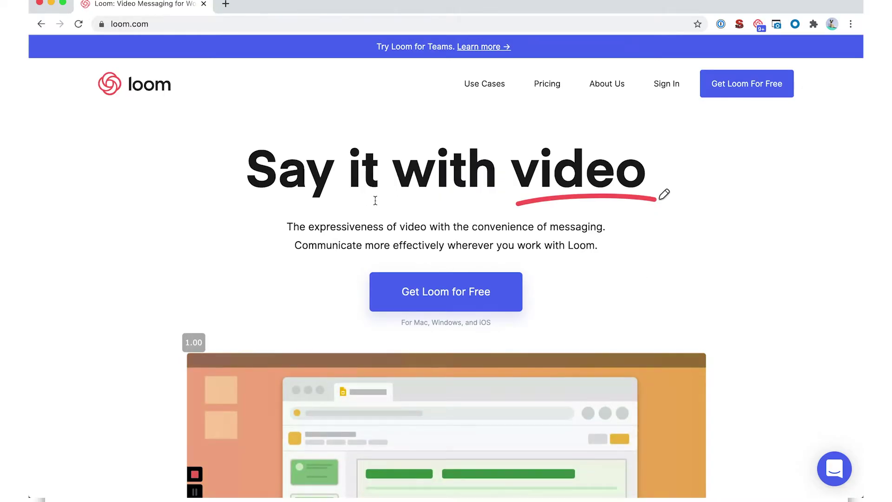
scroll(411, 165, down, 3)
scroll(409, 165, down, 4)
scroll(410, 165, down, 3)
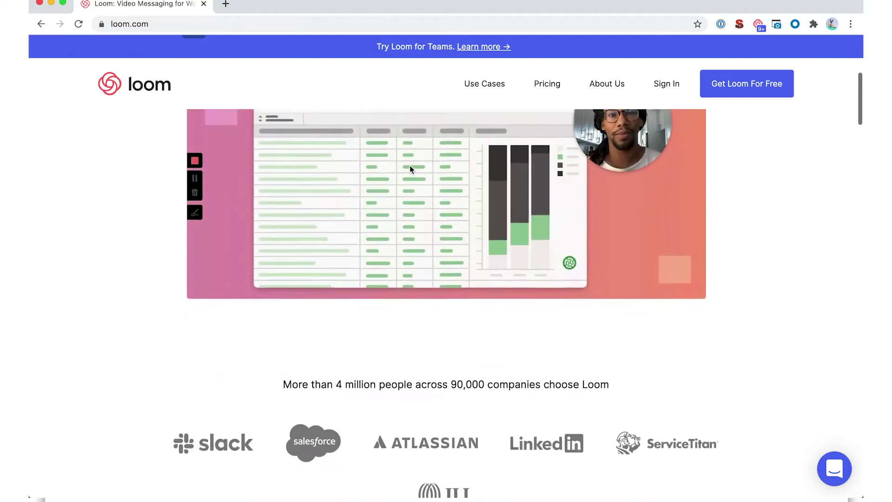
scroll(409, 166, down, 4)
scroll(409, 165, down, 3)
scroll(410, 166, down, 2)
scroll(409, 165, down, 3)
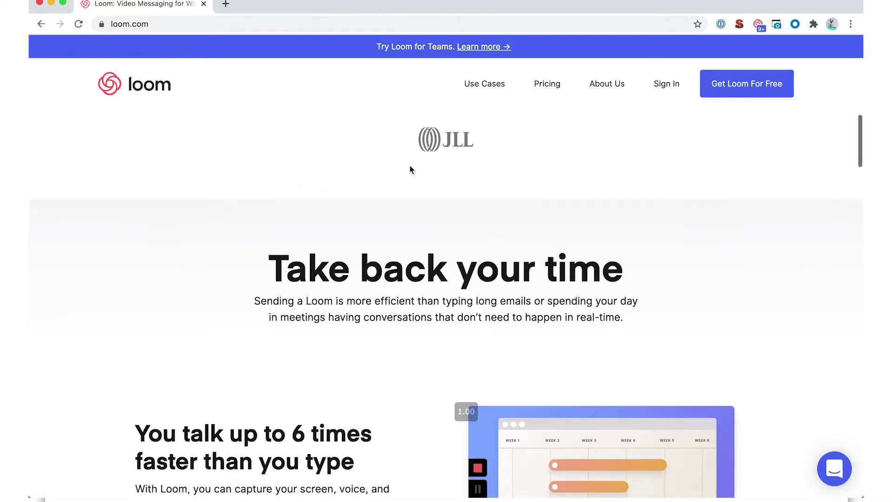
scroll(409, 166, down, 4)
scroll(410, 165, down, 2)
scroll(410, 165, down, 1)
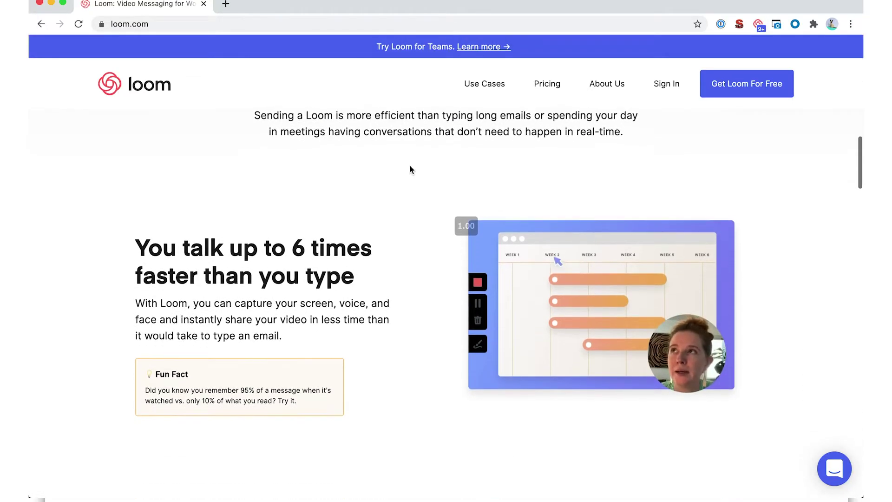
scroll(410, 164, down, 1)
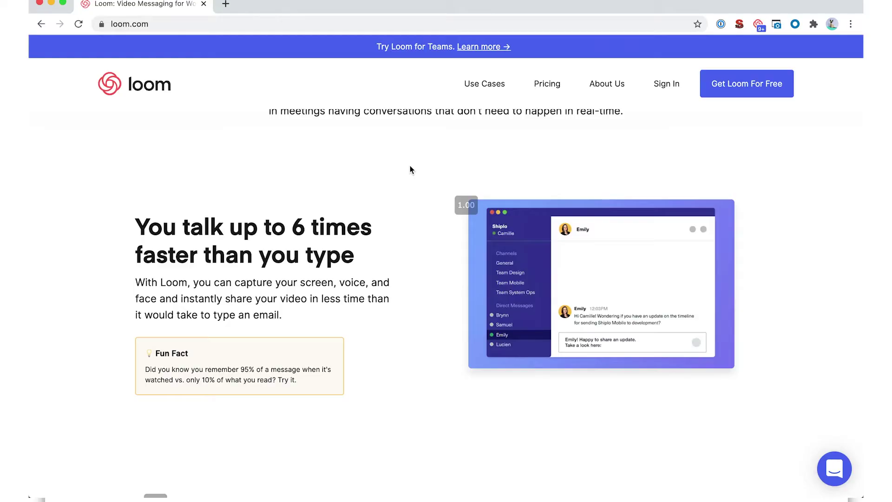
scroll(264, 280, down, 5)
scroll(264, 280, down, 3)
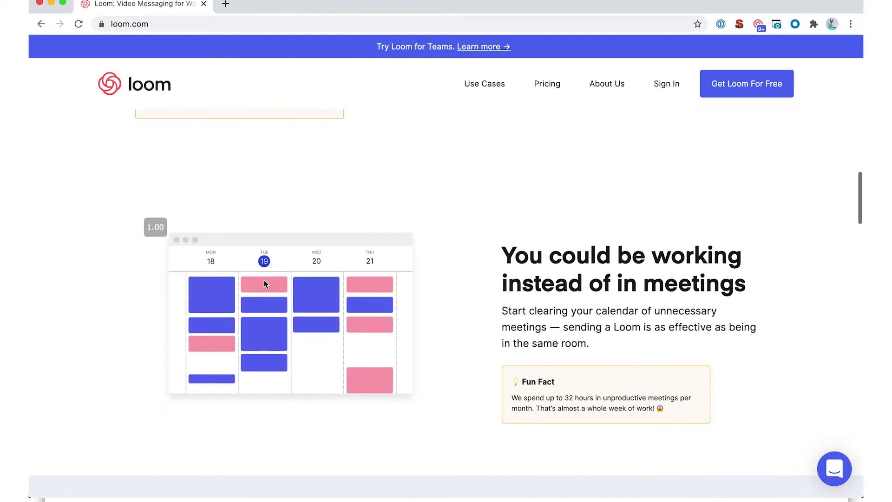
scroll(264, 280, down, 2)
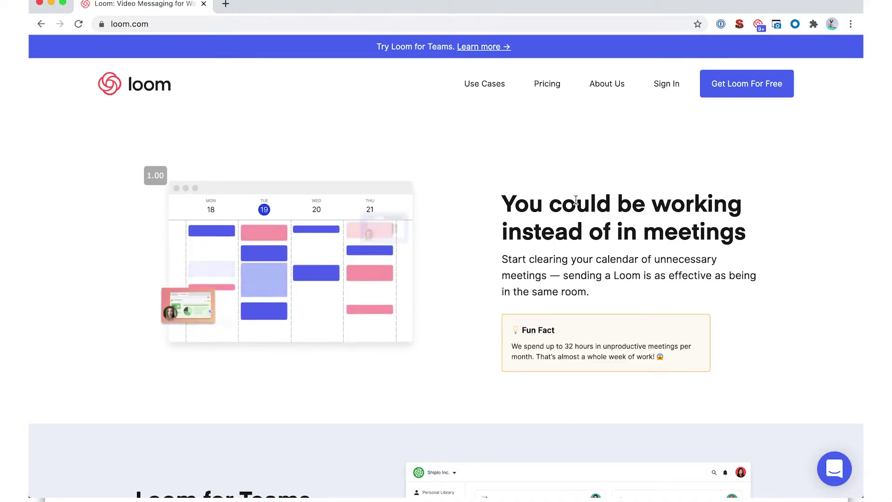
scroll(620, 250, down, 5)
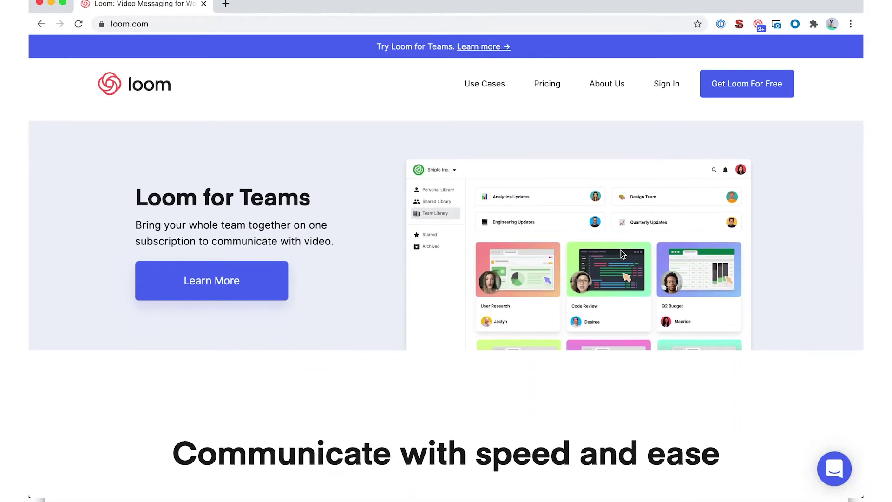
scroll(620, 249, down, 5)
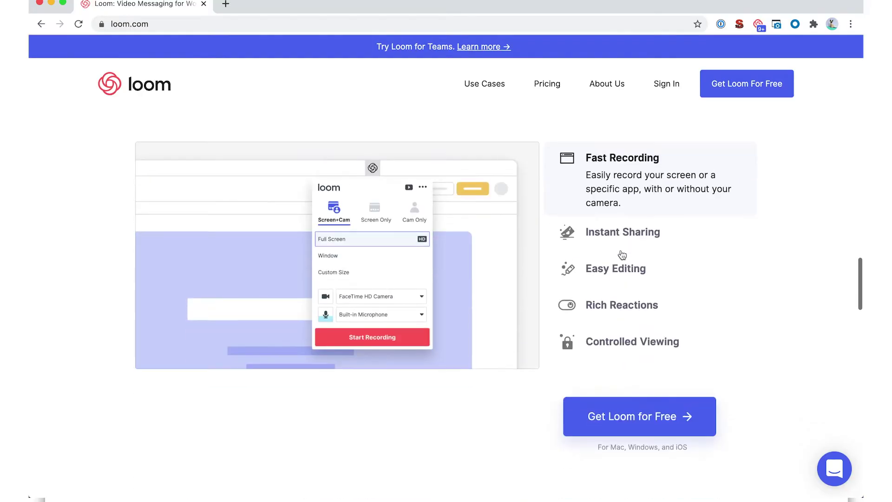
scroll(621, 250, down, 5)
scroll(621, 250, down, 2)
scroll(620, 250, up, 10)
scroll(621, 250, up, 10)
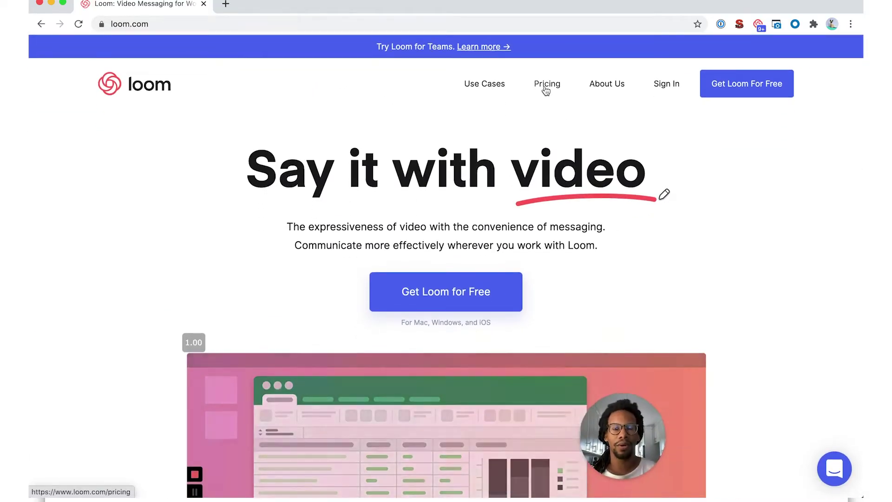
Step: View the Basic, Pro, Business and Enterprise pricing plans, then start the free Loom sign-up
click(546, 83)
scroll(241, 329, down, 2)
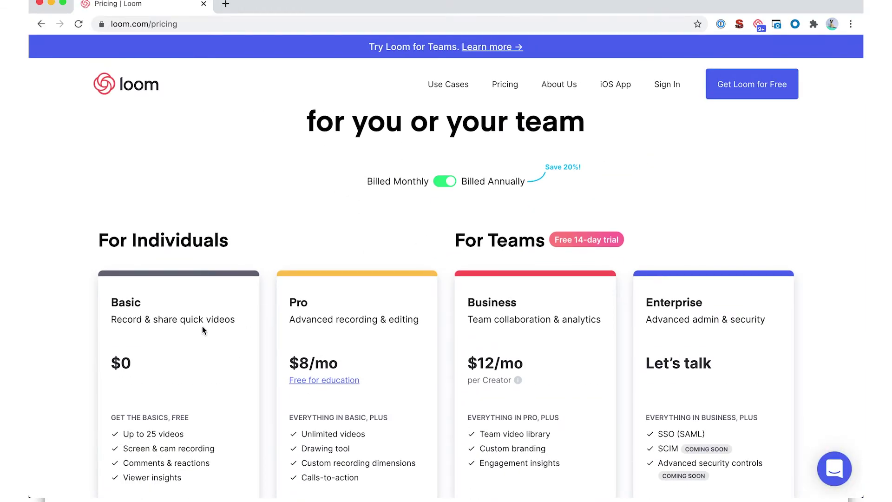
scroll(202, 326, down, 1)
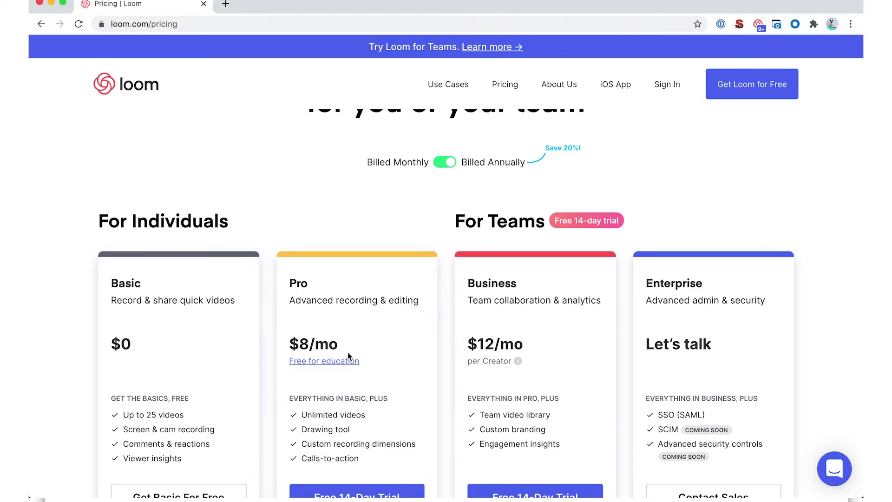
scroll(348, 352, down, 1)
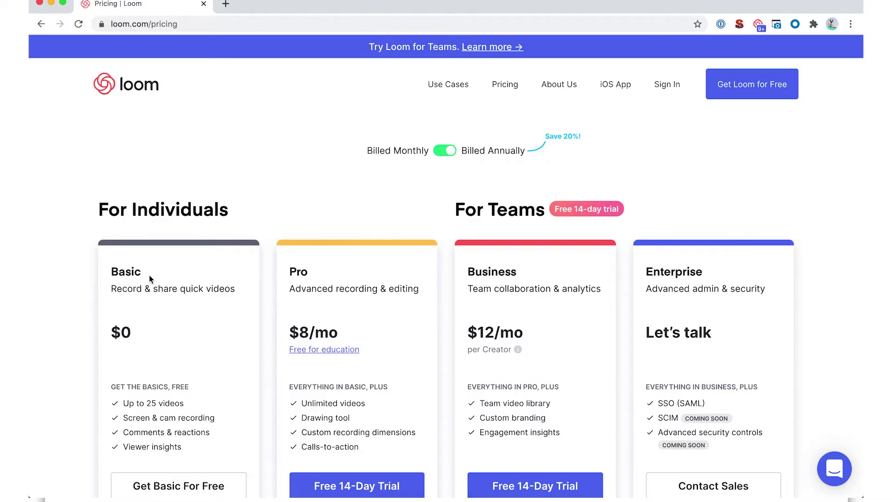
scroll(149, 275, up, 4)
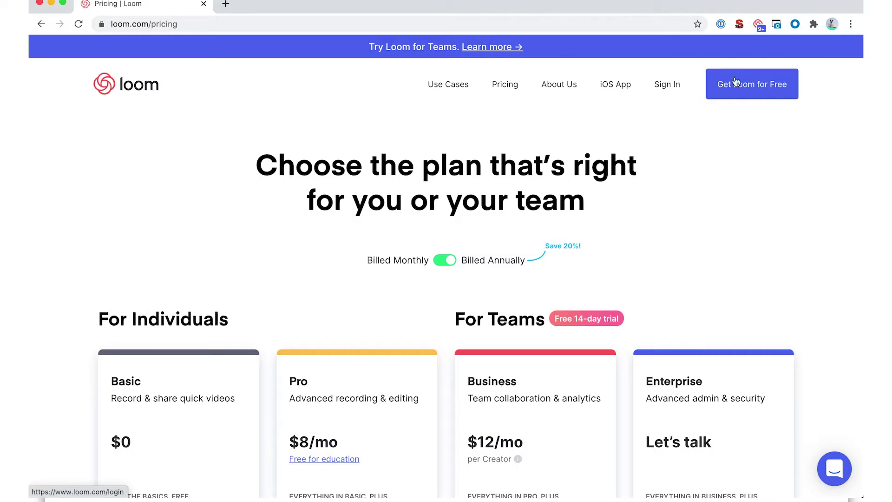
click(769, 96)
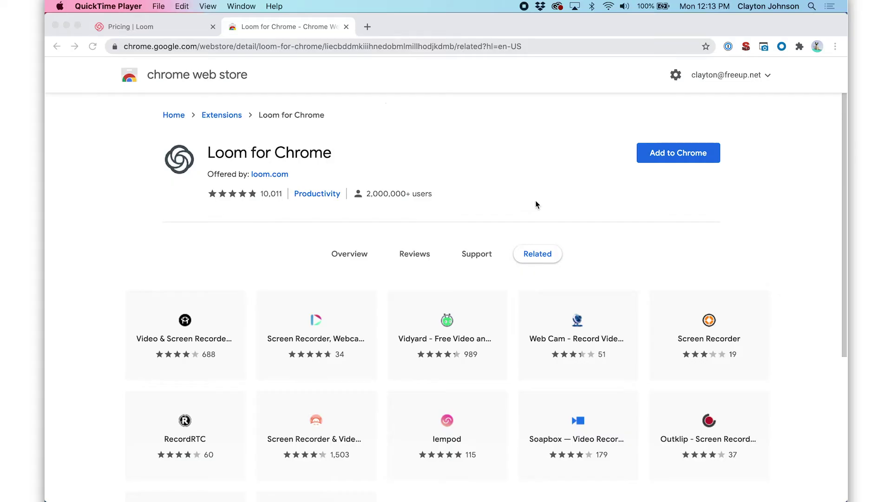
Step: Add Loom for Chrome from the Chrome Web Store and confirm the extension permissions
click(415, 173)
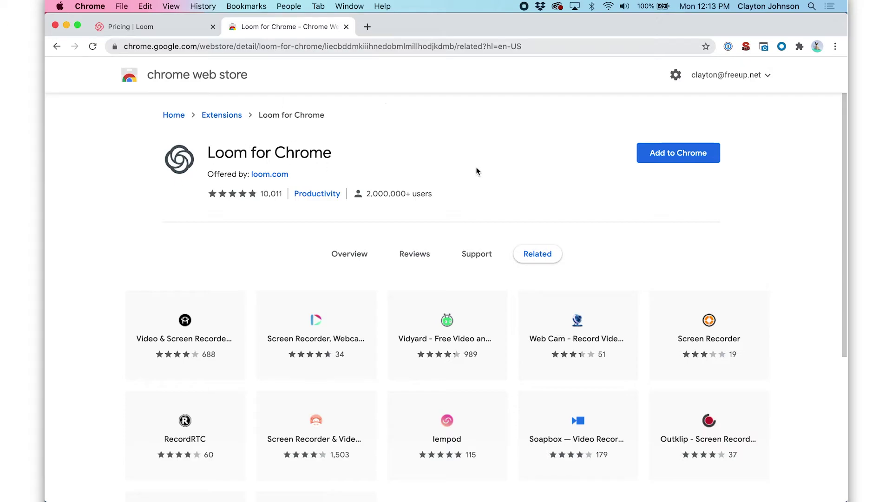
click(678, 159)
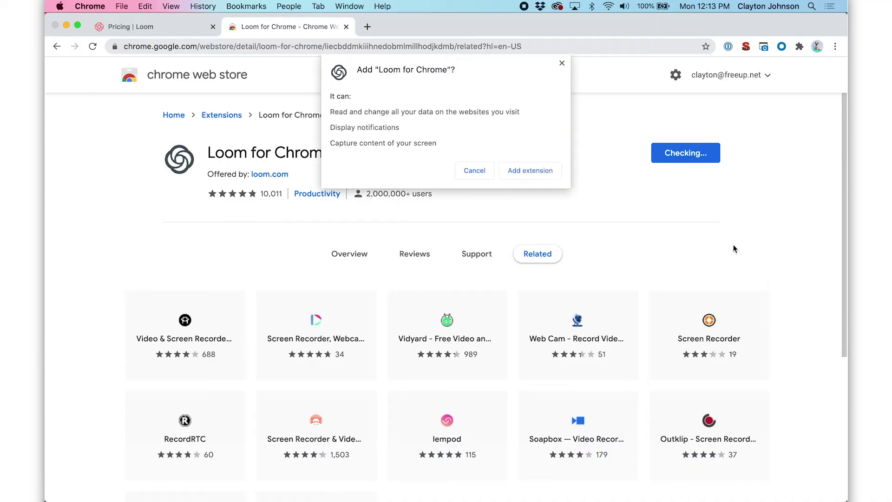
click(535, 172)
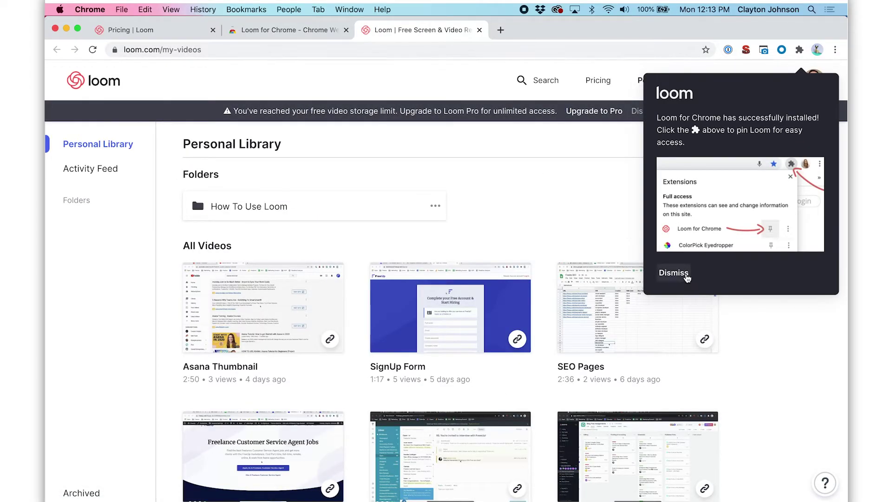
Step: Dismiss the install success notice and pin Loom for Chrome to the toolbar
click(676, 272)
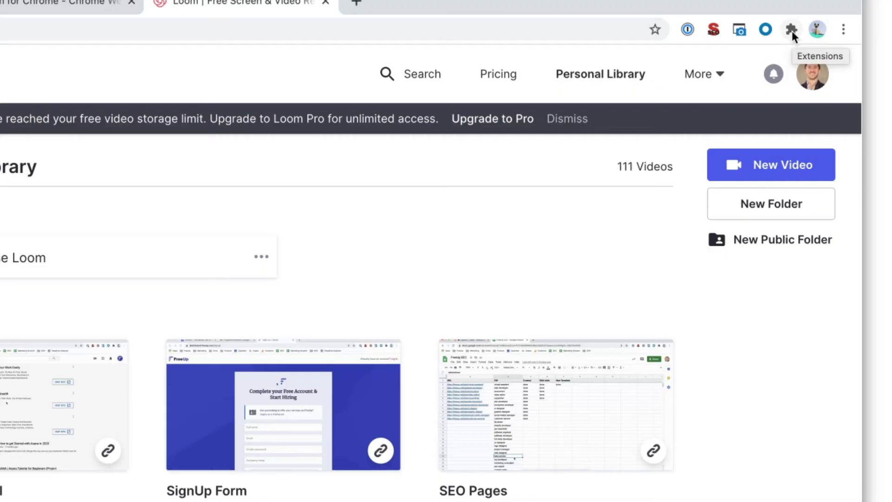
click(792, 31)
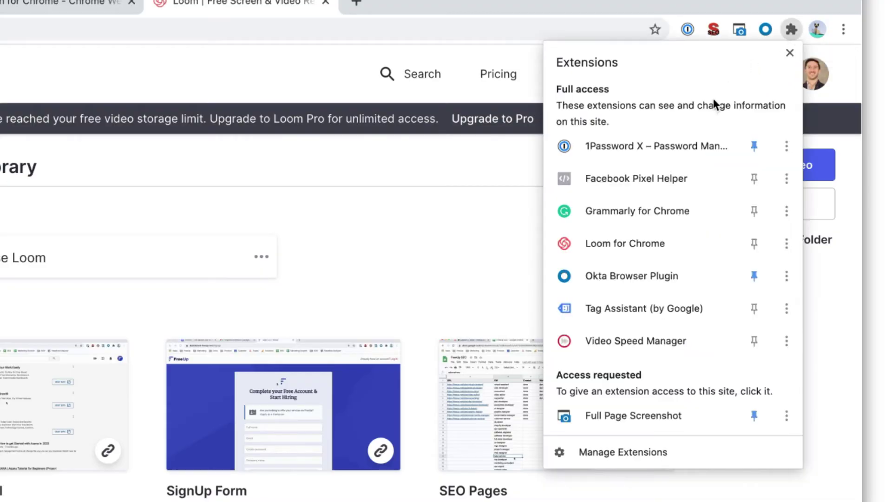
click(755, 247)
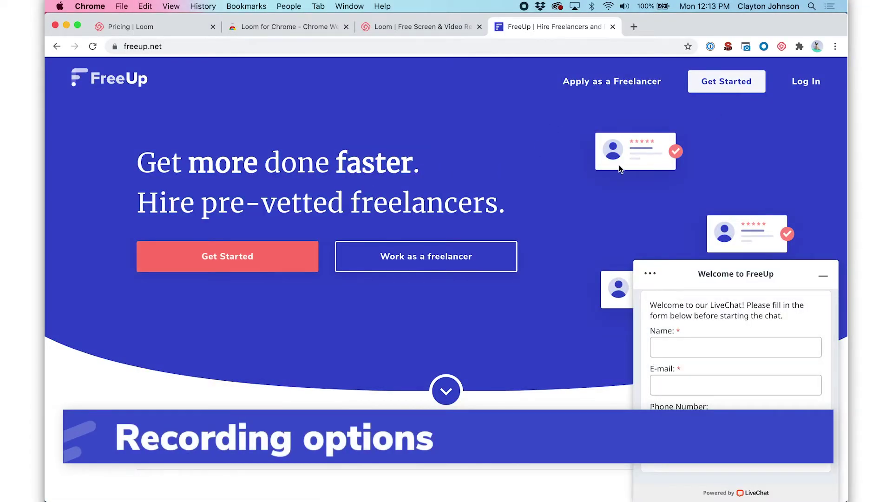
Step: Open the Loom recorder, try medium, large and small webcam bubble sizes, and reposition the bubble
click(823, 274)
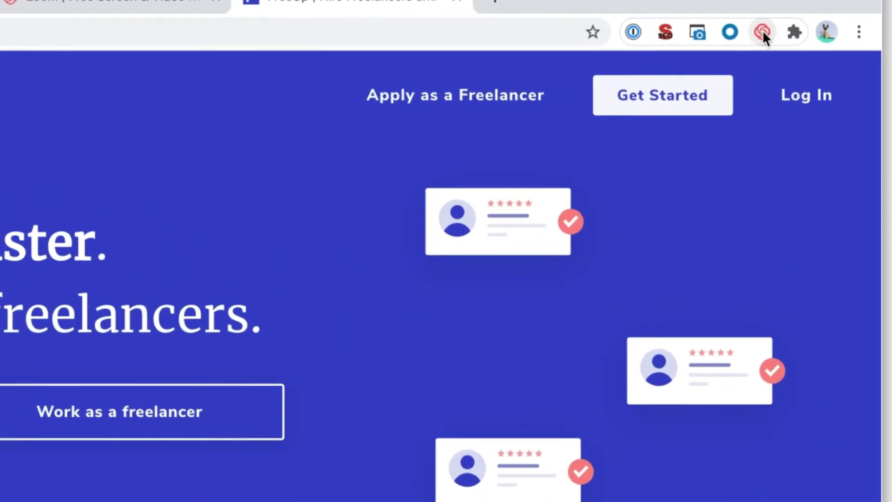
click(781, 46)
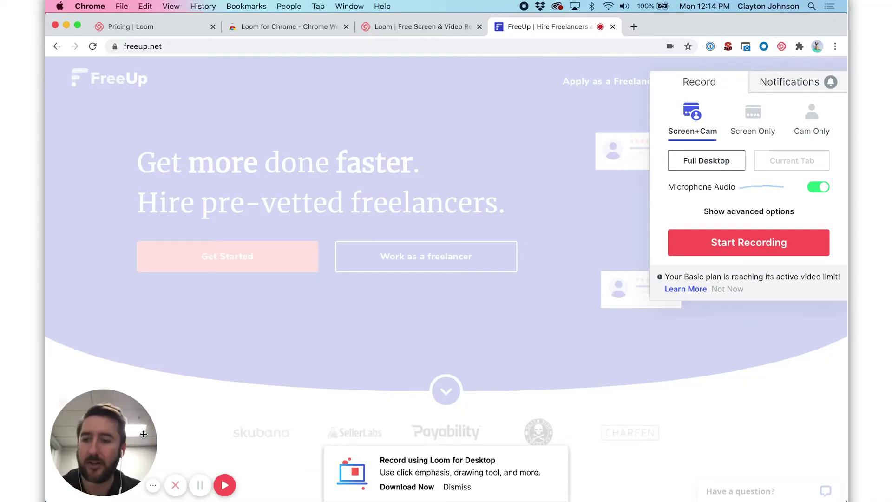
mouse_move(103, 440)
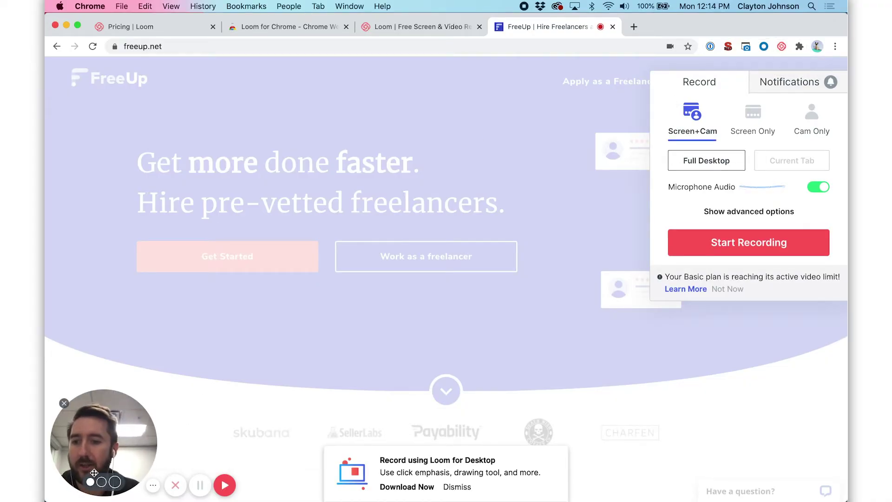
click(102, 482)
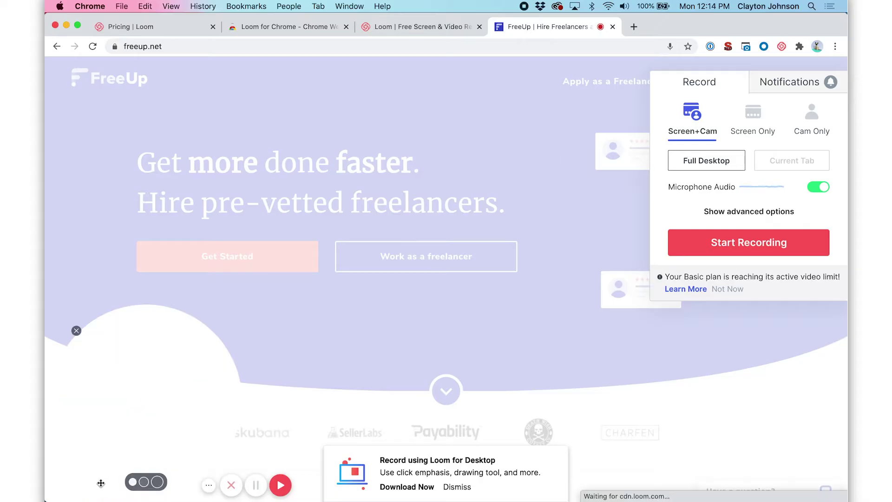
click(158, 482)
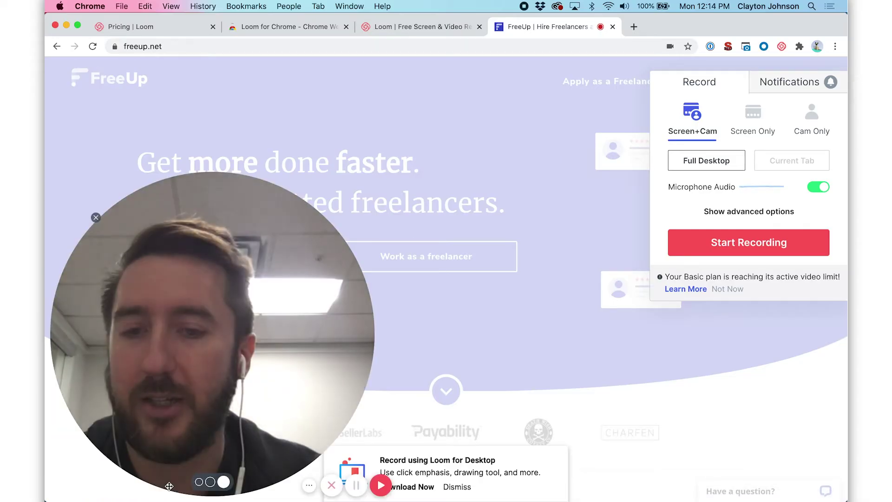
click(199, 482)
mouse_move(145, 472)
mouse_down()
mouse_move(141, 427)
mouse_move(127, 434)
mouse_up()
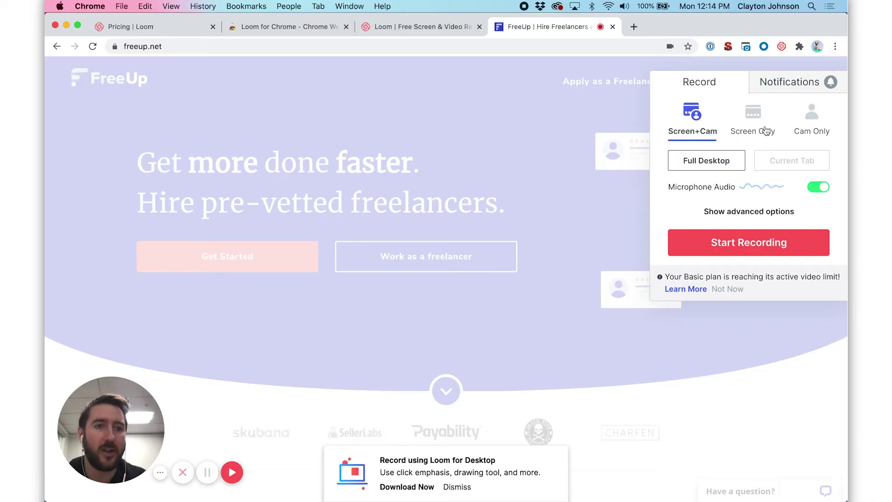
Step: Settle on Screen Only mode after trying Camera Only, and remove the camera bubble
click(752, 118)
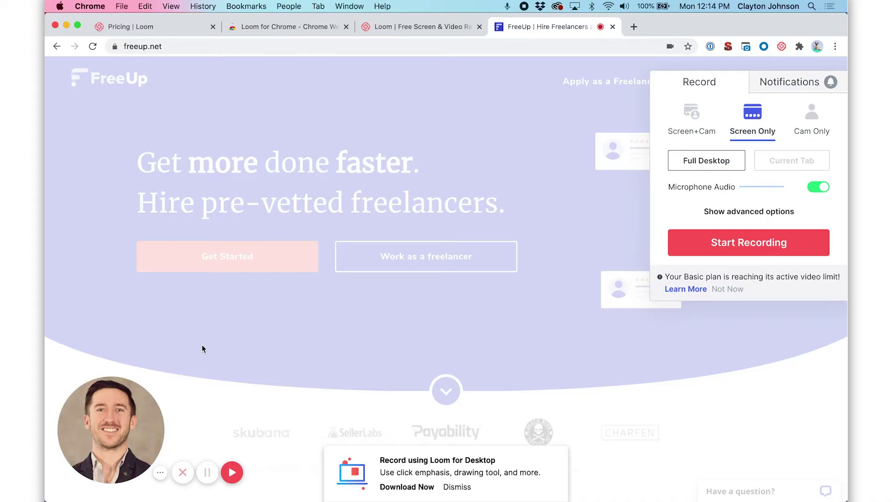
mouse_move(111, 429)
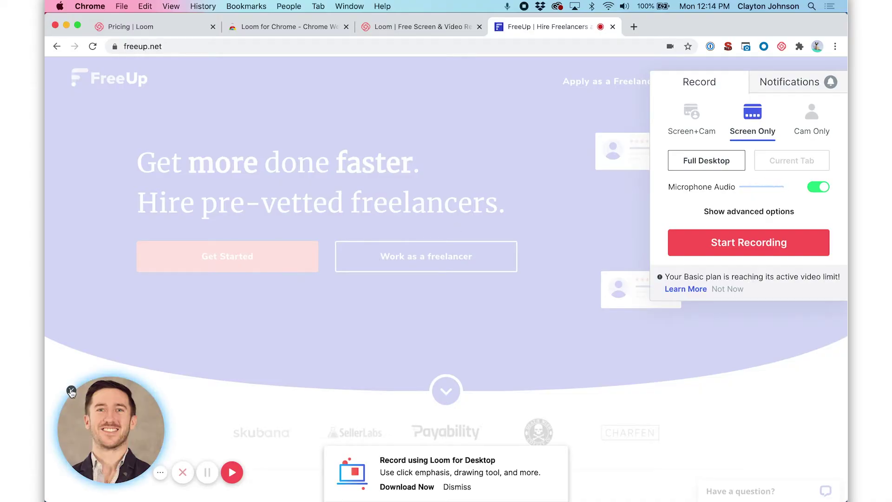
click(811, 119)
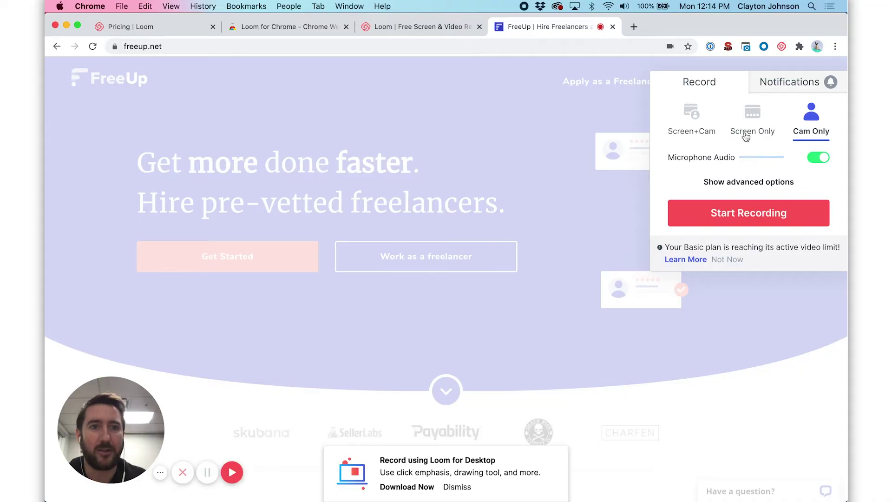
click(751, 118)
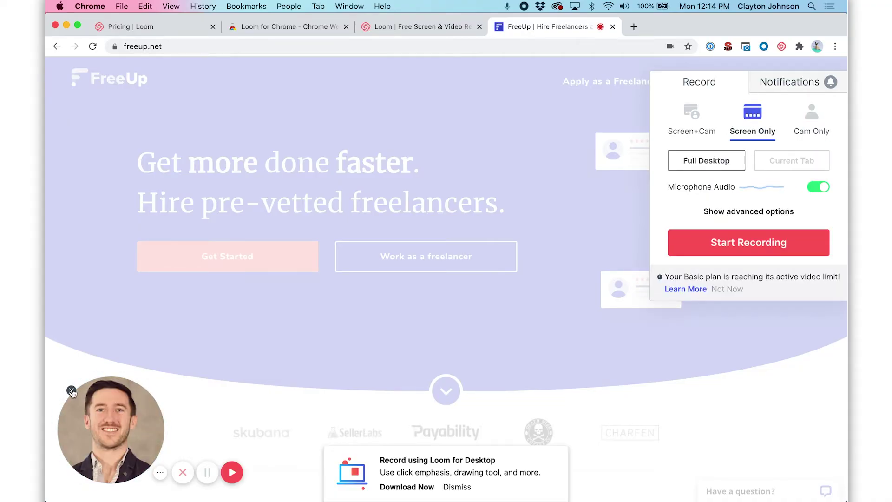
mouse_move(111, 429)
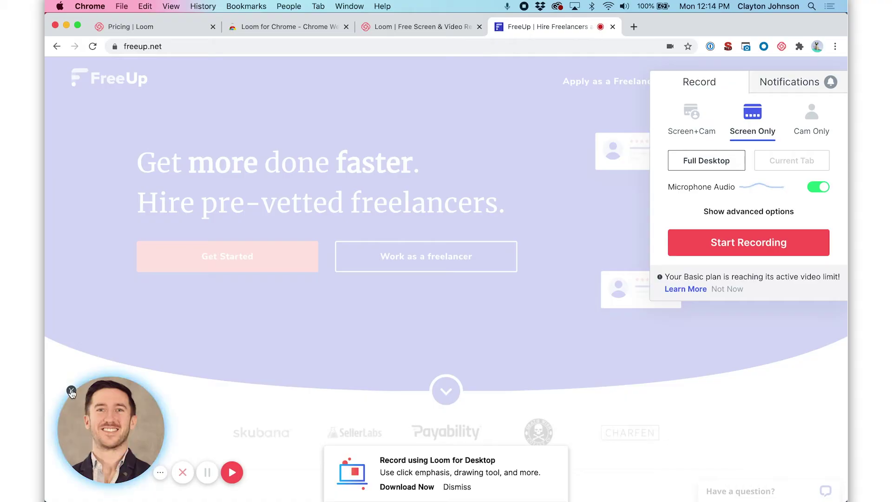
click(71, 391)
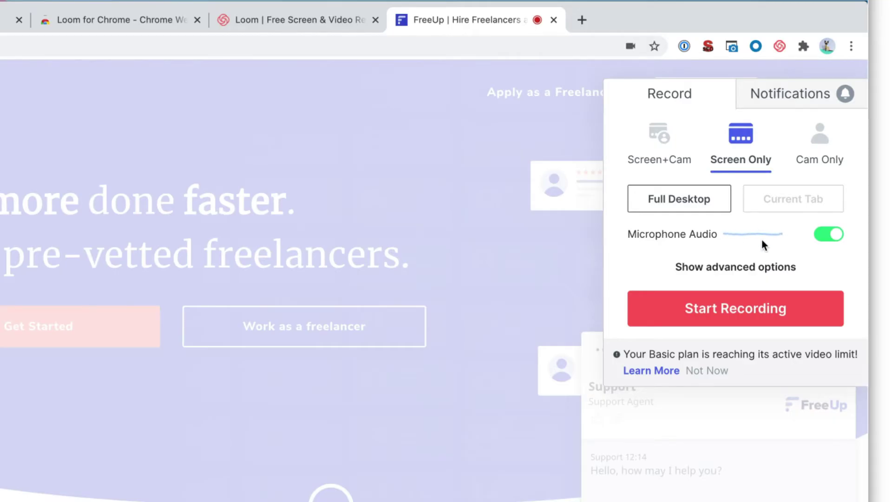
click(770, 275)
scroll(729, 327, down, 1)
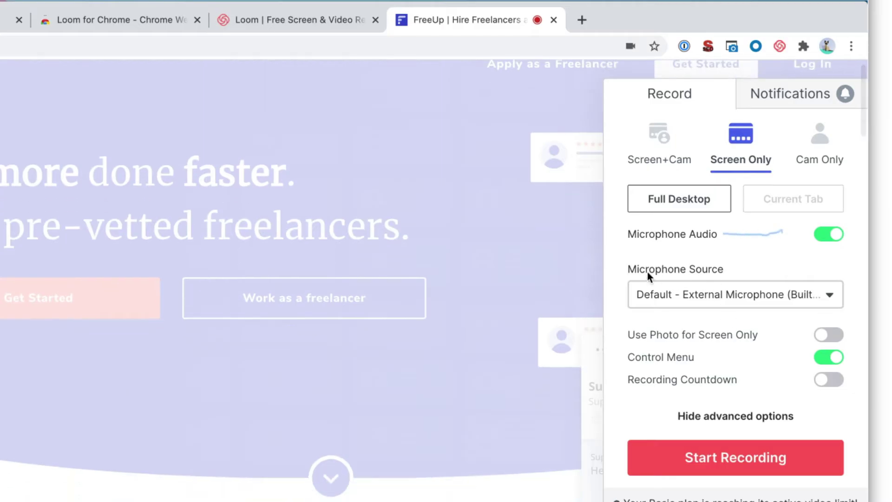
click(801, 298)
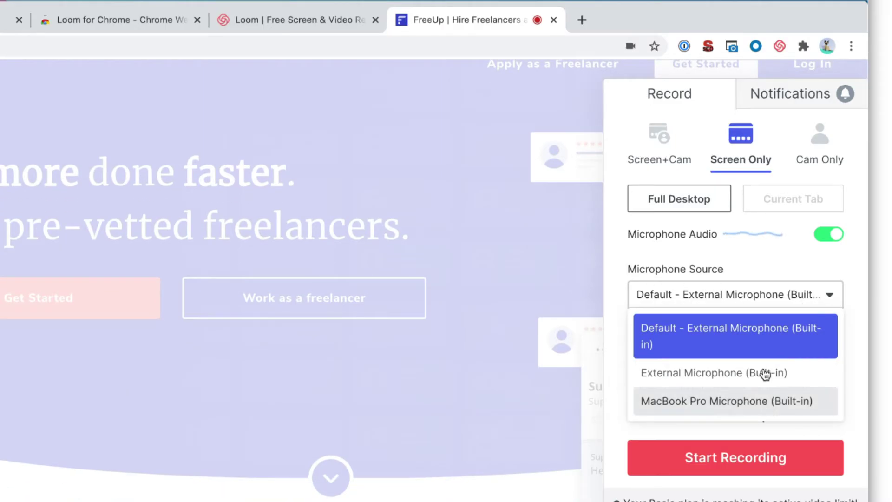
click(632, 259)
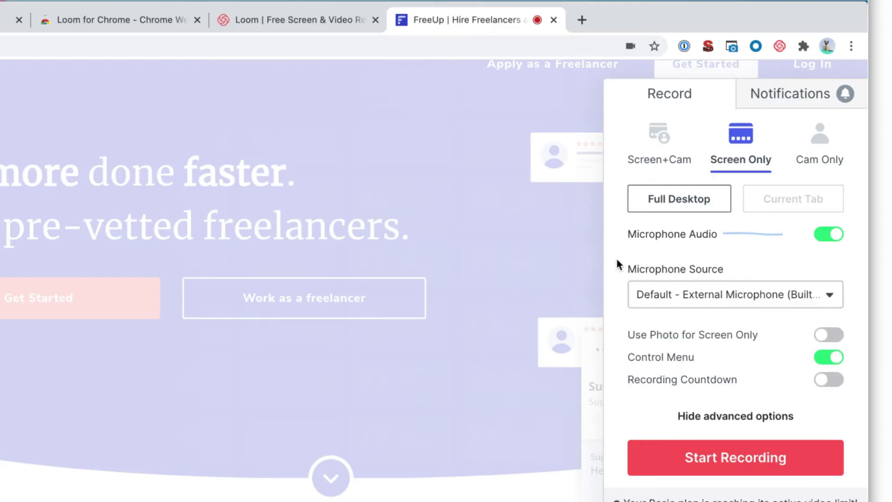
click(831, 358)
click(835, 361)
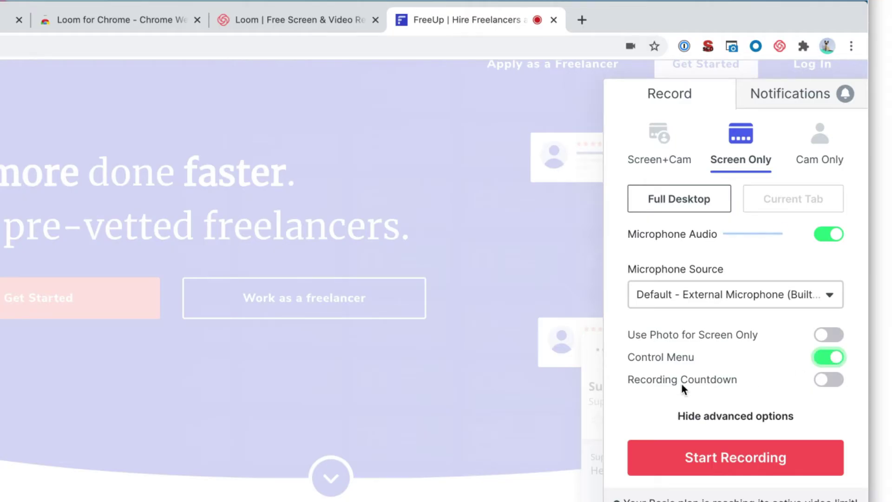
click(827, 380)
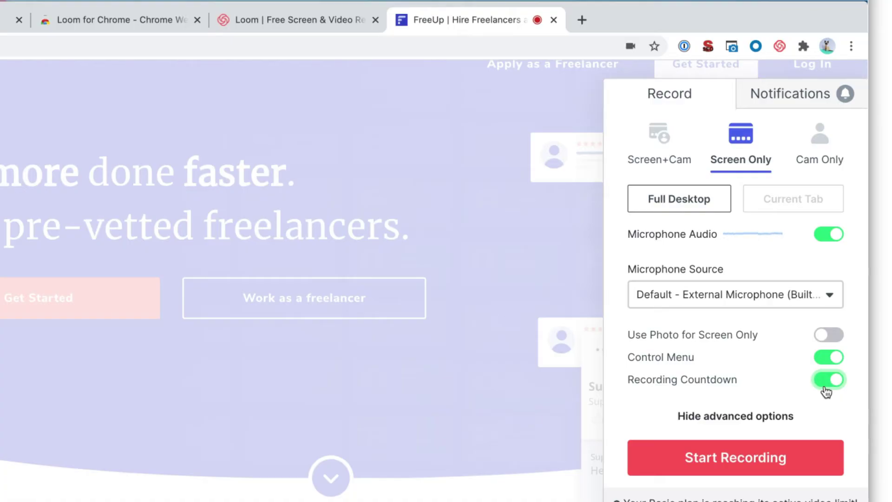
click(826, 381)
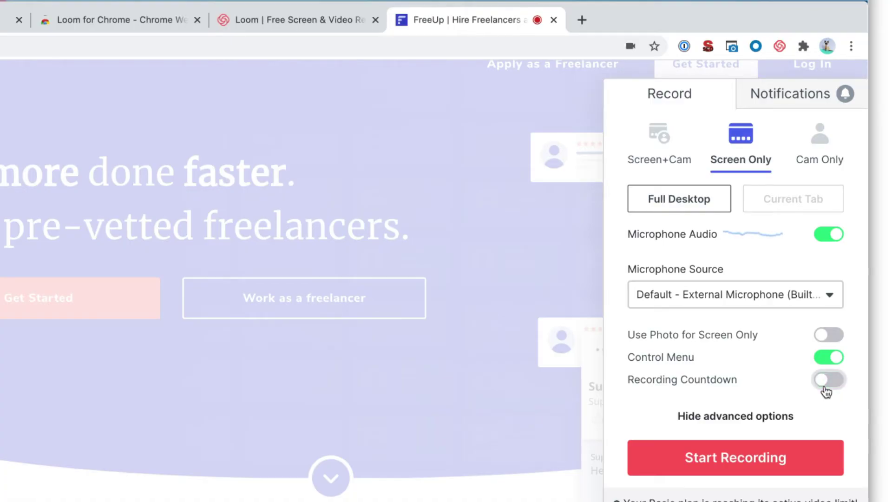
click(733, 416)
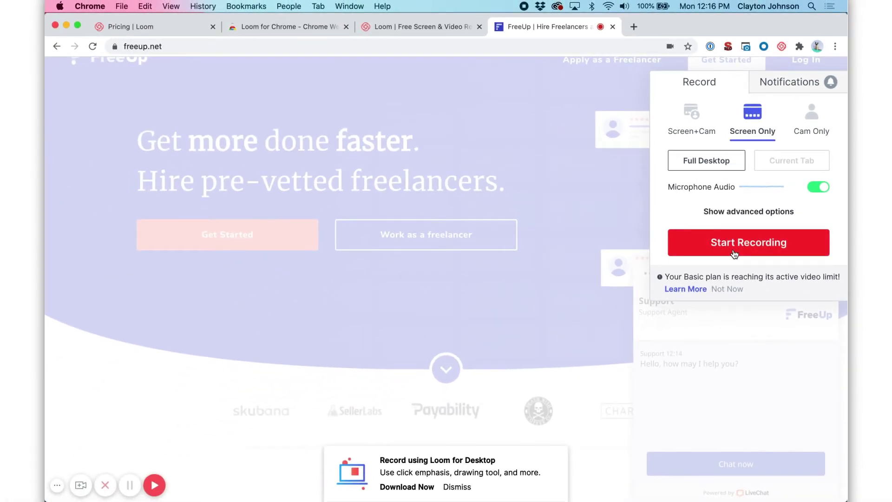
Step: Start a recording and share Your Entire Screen after comparing it with Application Window
click(733, 245)
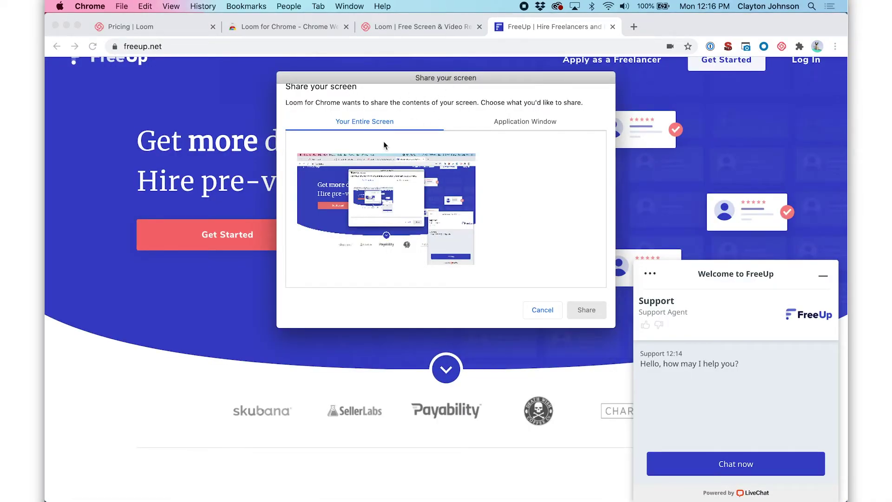
click(521, 121)
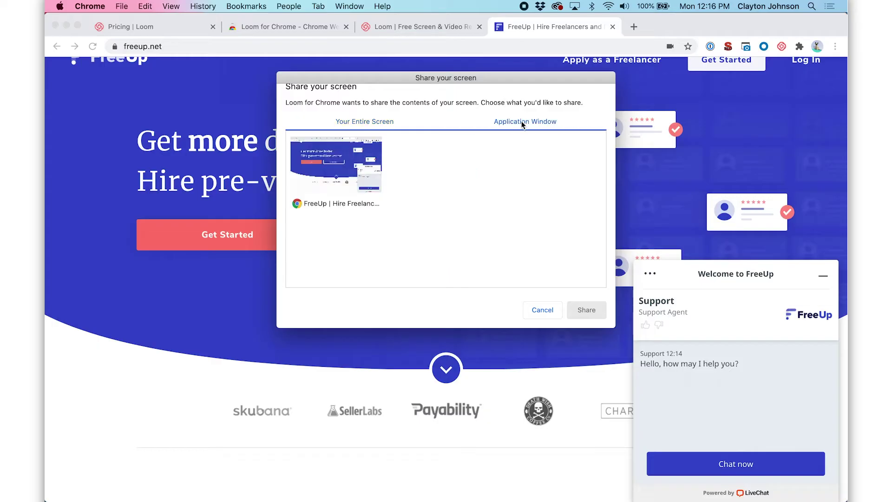
click(362, 124)
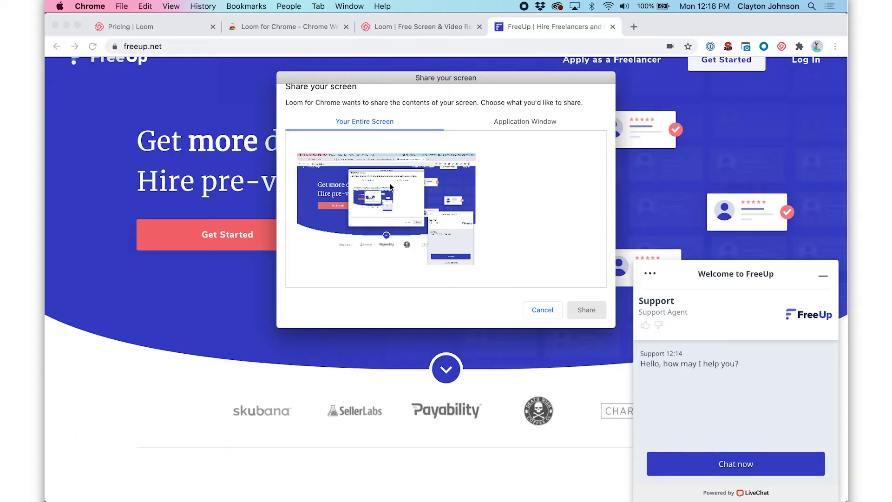
click(524, 125)
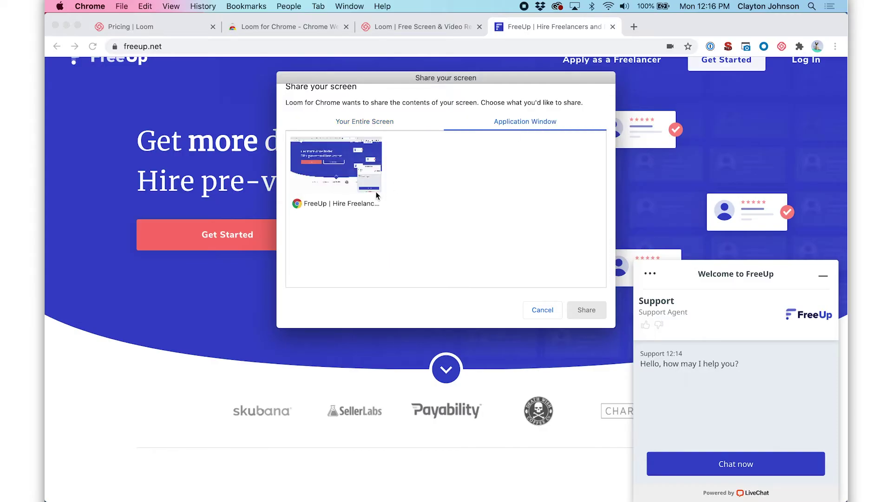
click(384, 128)
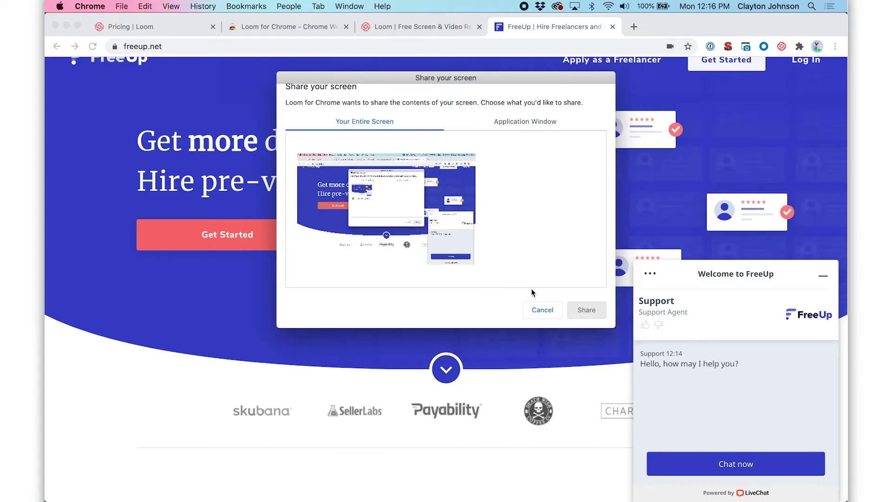
click(407, 186)
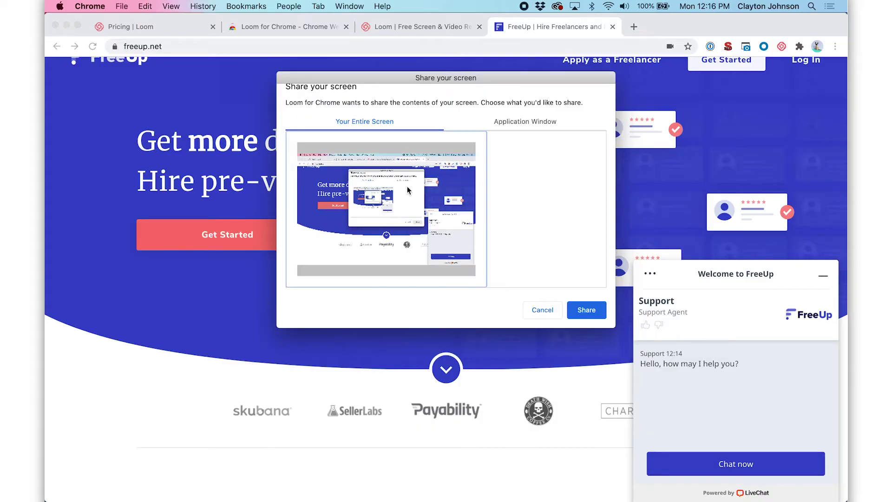
click(587, 311)
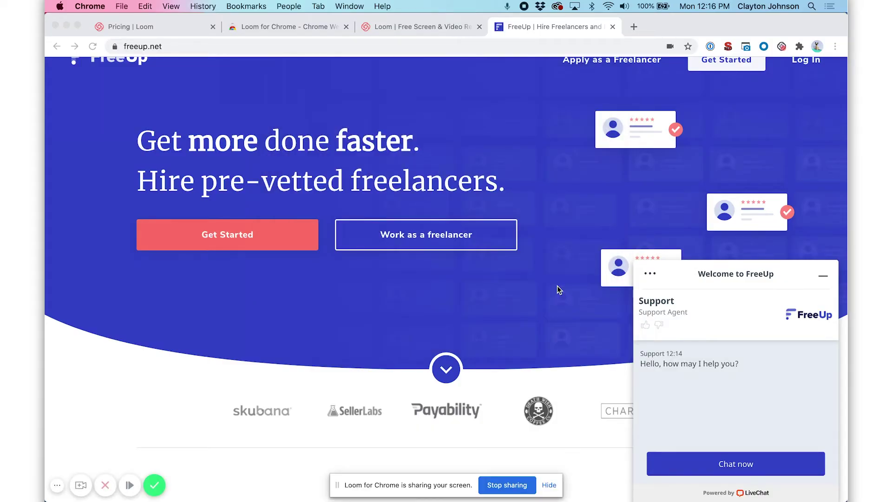
scroll(556, 286, up, 2)
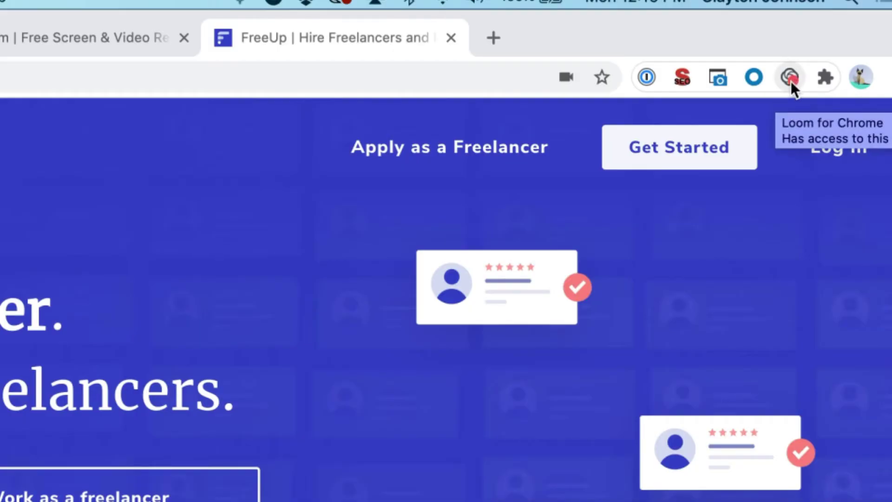
scroll(446, 278, down, 1)
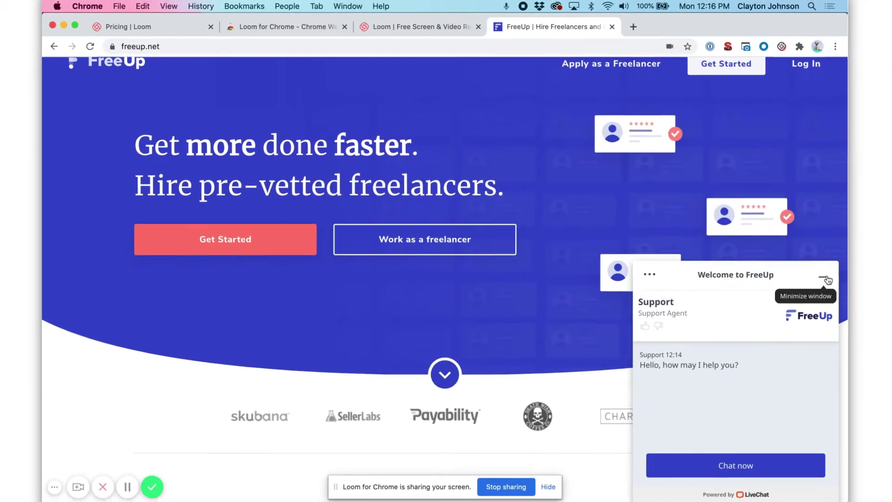
Step: Record a pass over the FreeUp homepage, then stop sharing to open the share page
click(826, 288)
scroll(746, 349, down, 3)
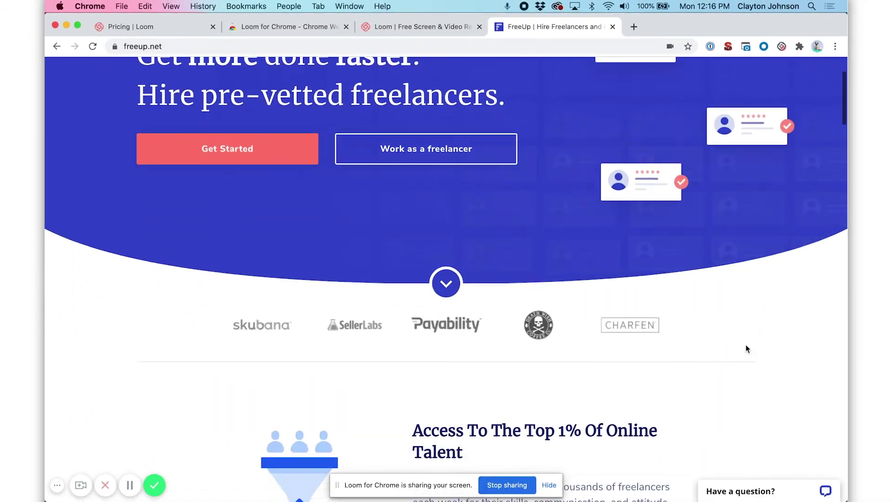
scroll(746, 349, down, 10)
scroll(746, 348, down, 5)
scroll(746, 348, up, 5)
scroll(746, 348, up, 12)
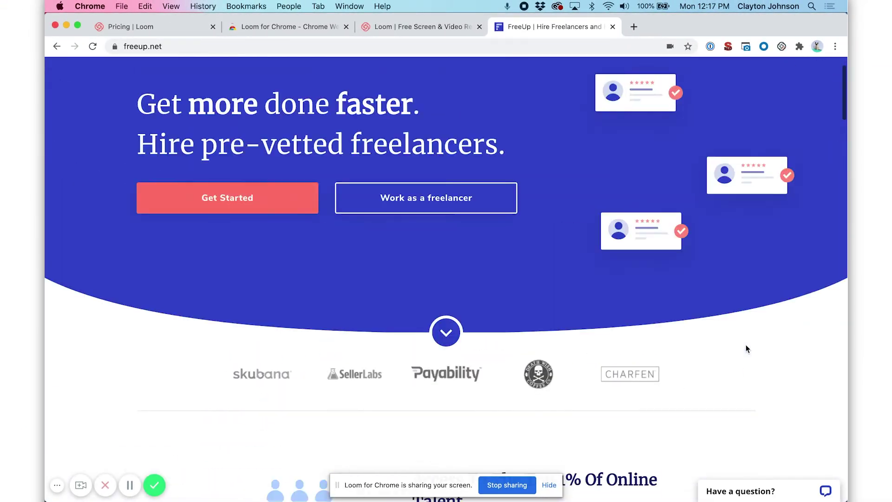
scroll(747, 348, up, 3)
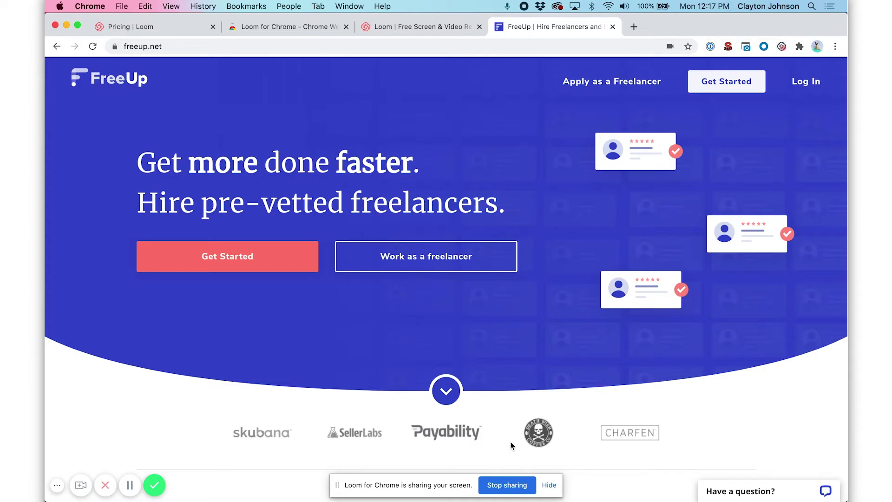
click(499, 484)
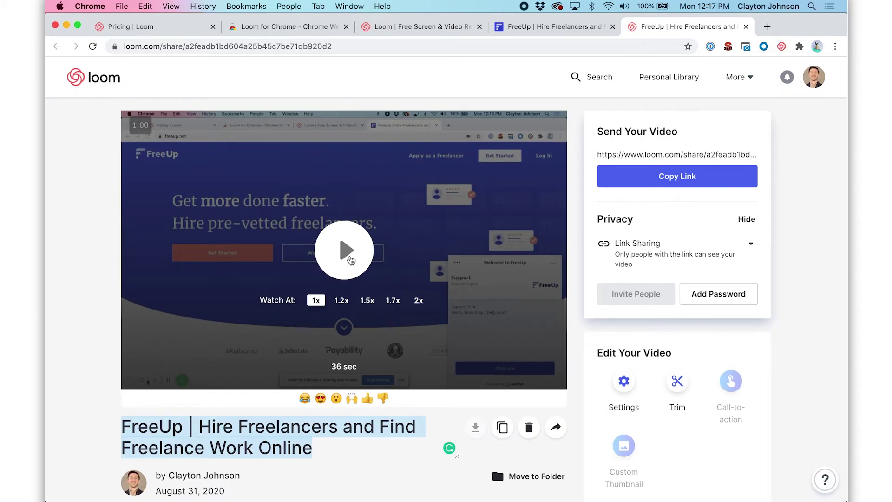
click(164, 46)
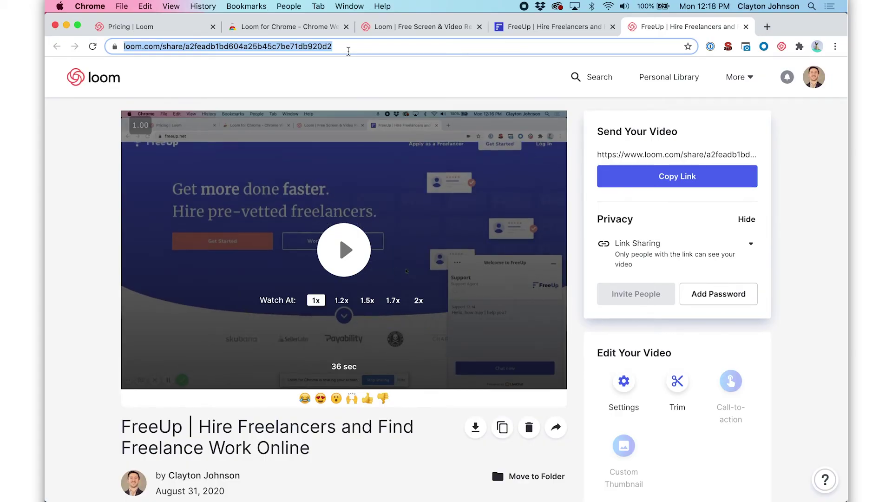
scroll(244, 209, down, 2)
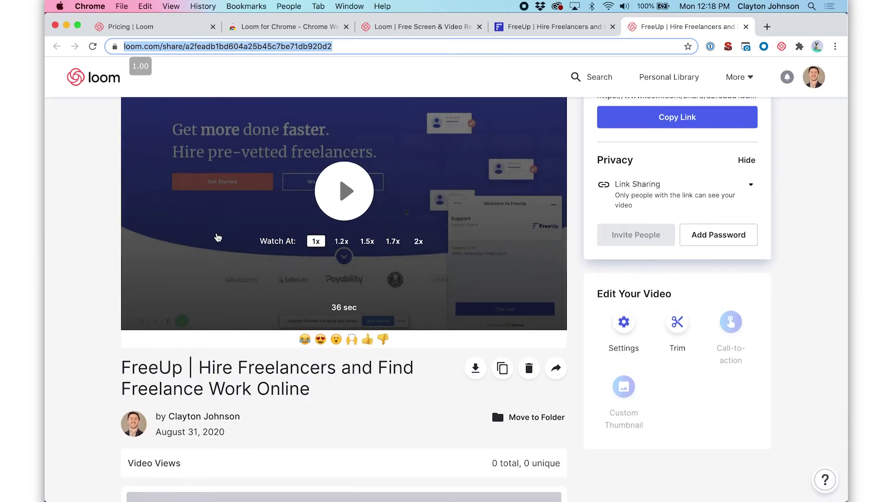
scroll(230, 209, up, 2)
scroll(231, 300, down, 2)
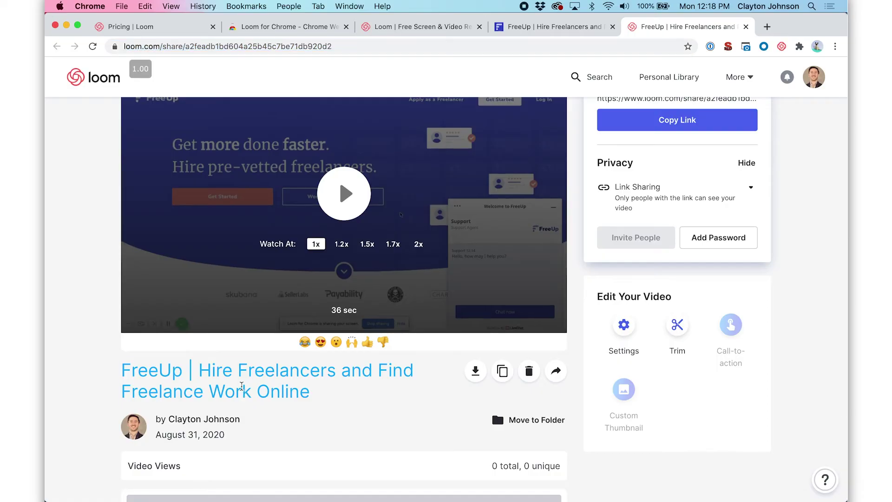
click(248, 390)
text(Demo Screen )
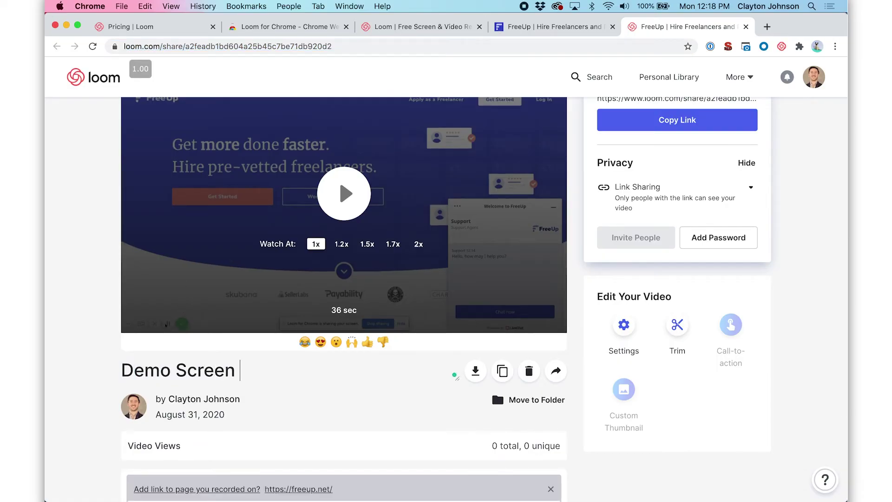
text(Recording)
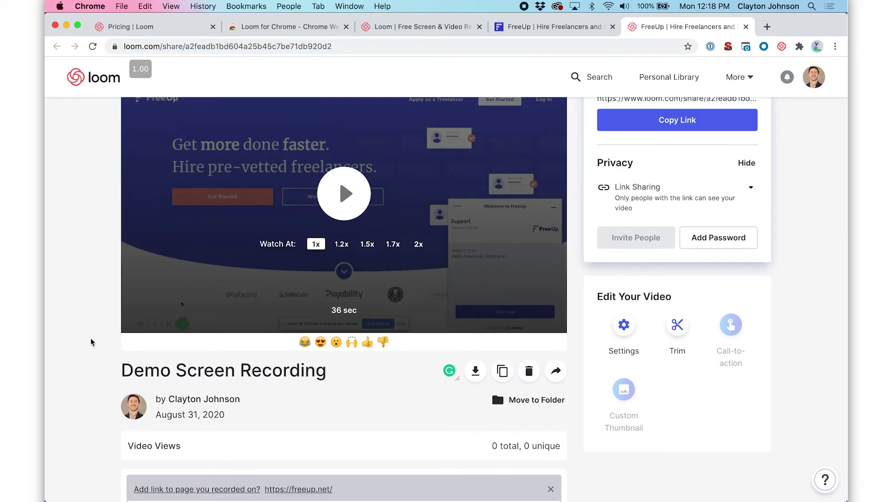
Step: Commit 'Demo Screen Recording' as the video's new title
key(Return)
scroll(91, 342, up, 3)
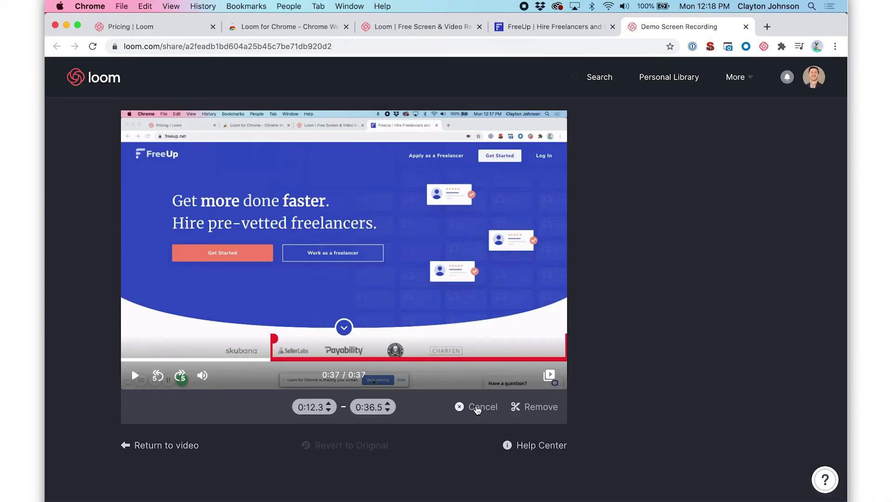
click(478, 408)
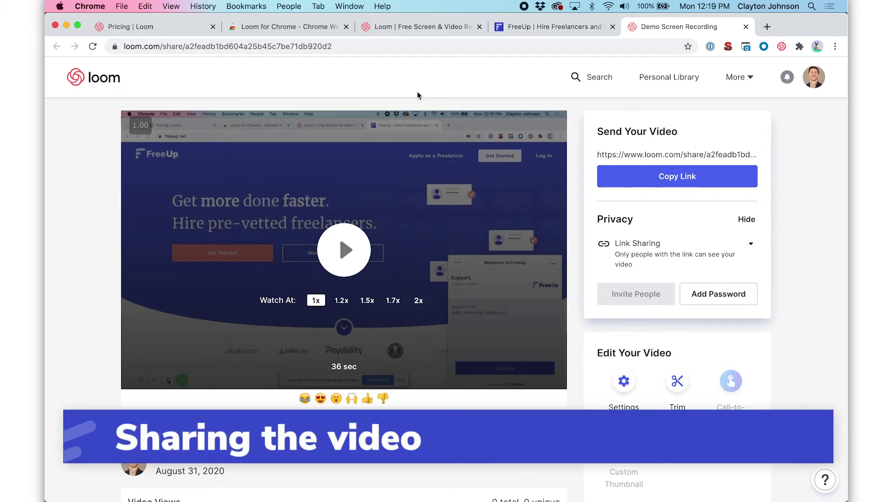
click(341, 46)
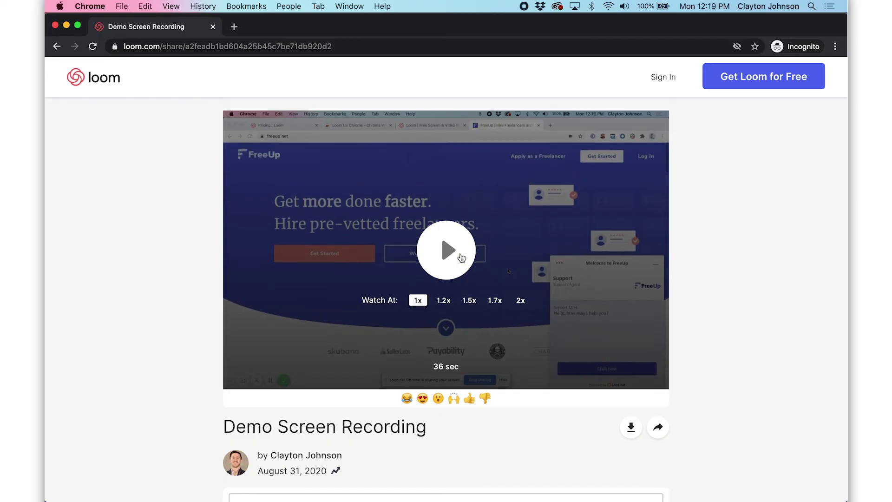
scroll(446, 314, down, 3)
scroll(357, 418, down, 1)
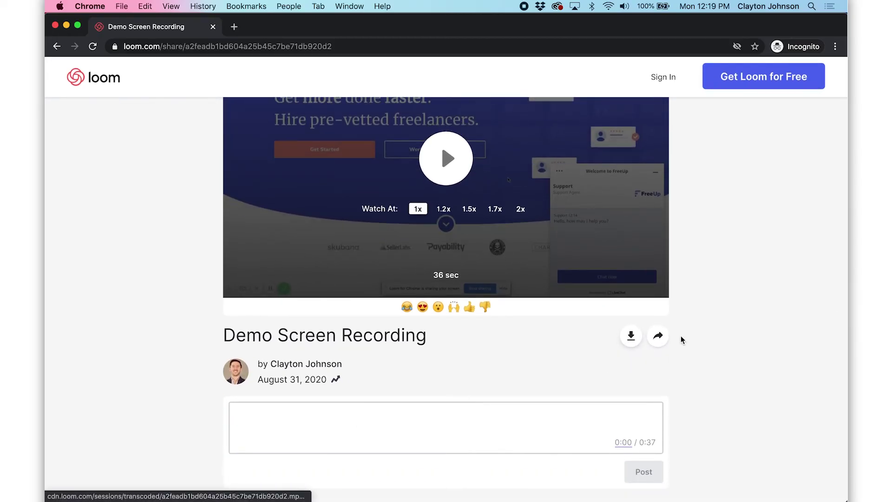
scroll(681, 339, up, 3)
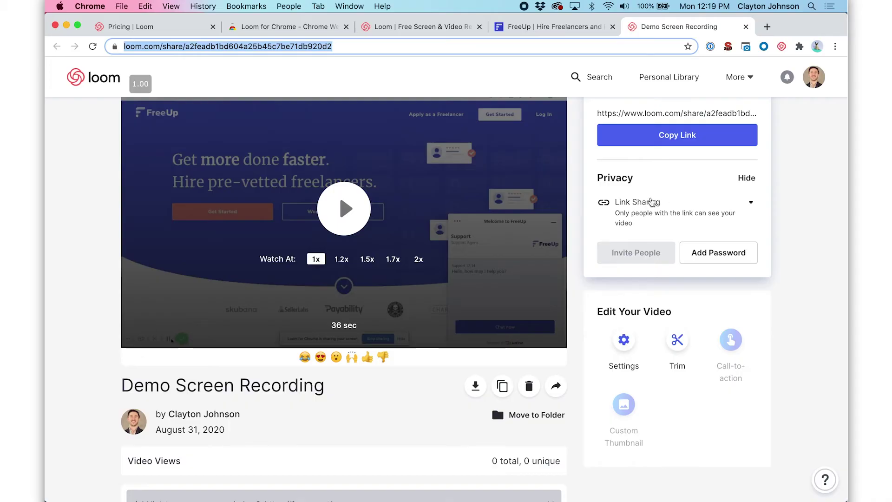
scroll(701, 208, up, 1)
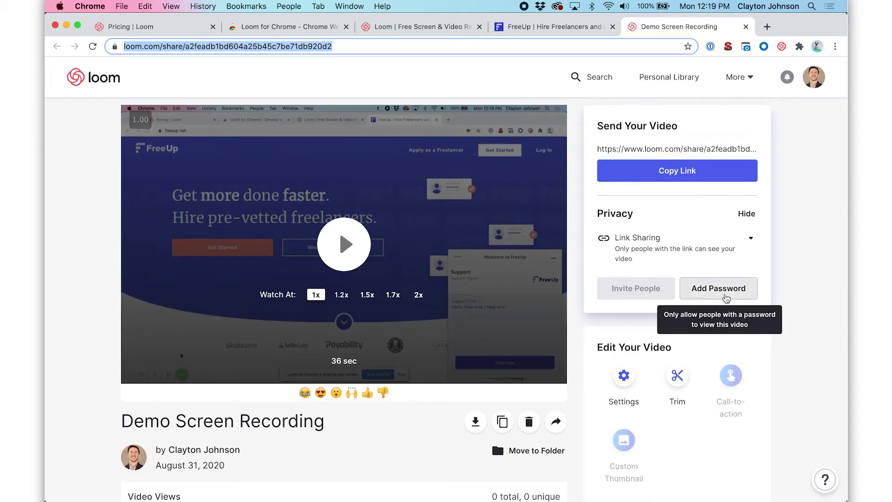
scroll(725, 296, down, 4)
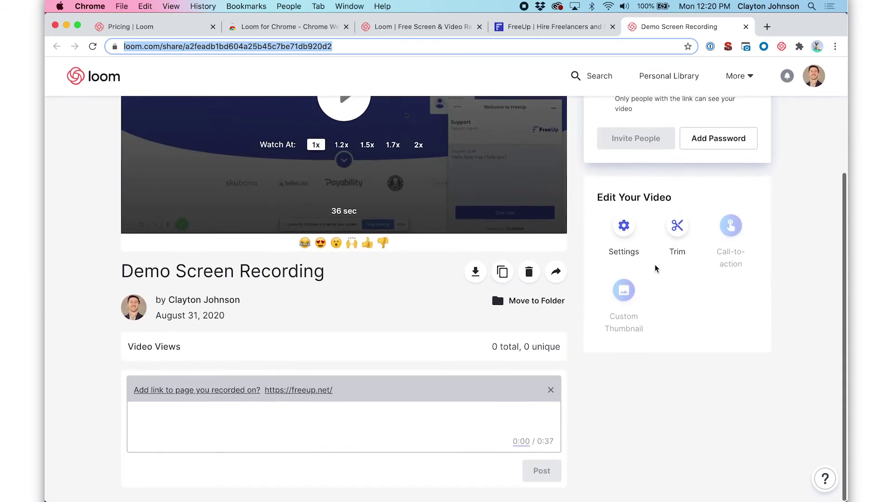
Step: Share Demo Screen Recording through Gmail, opening a blank new message
click(556, 273)
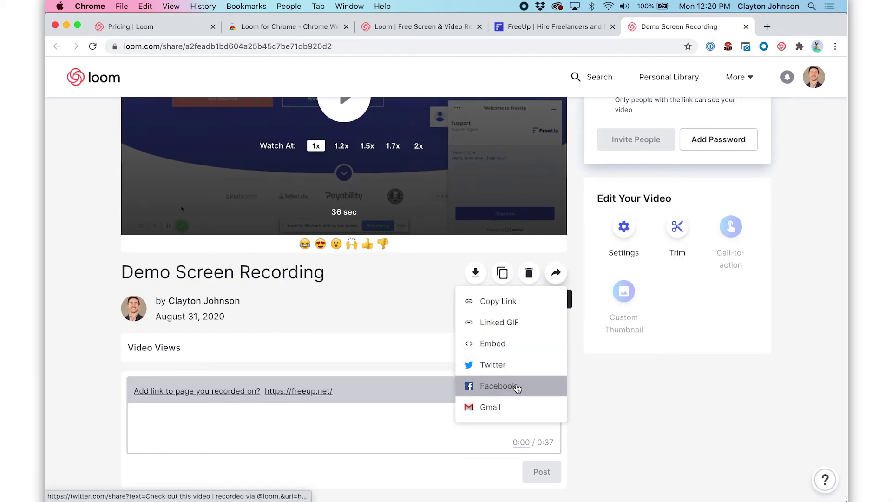
click(510, 409)
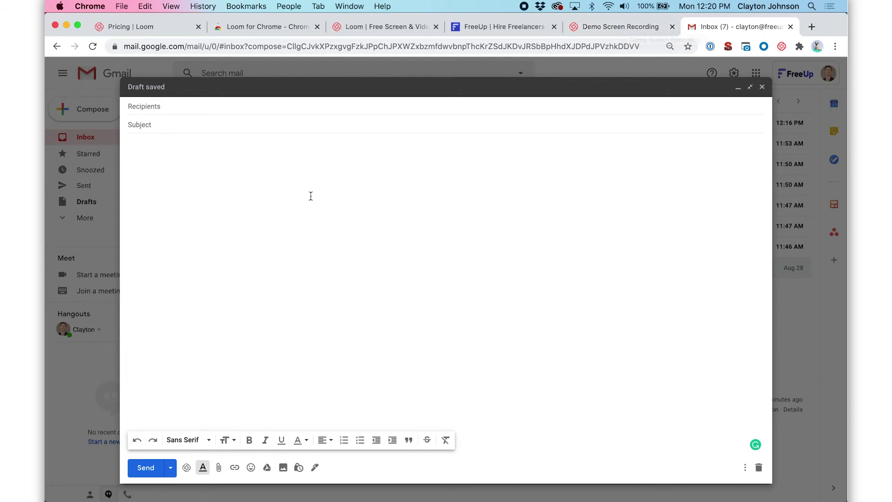
Step: Paste the video's watch link into the email body, then return to the Demo Screen Recording page
key(super+v)
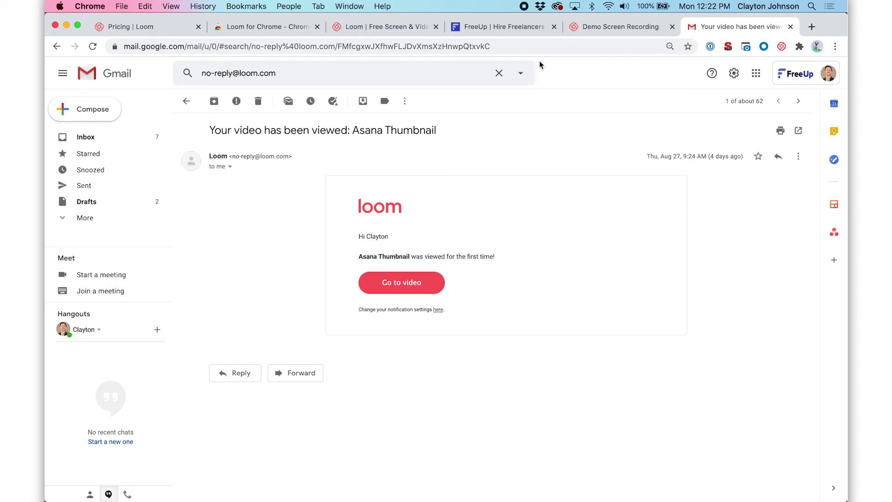
click(594, 28)
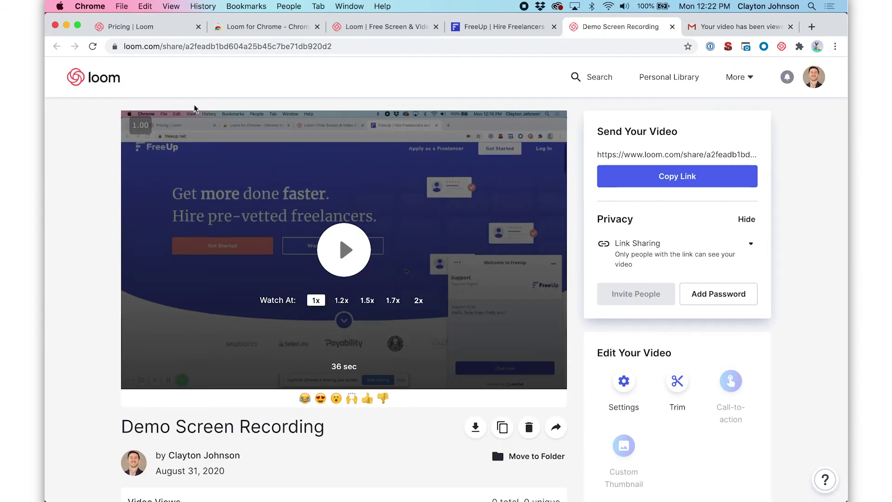
Step: Go from Personal Library to the Activity Feed of recently watched videos
click(105, 78)
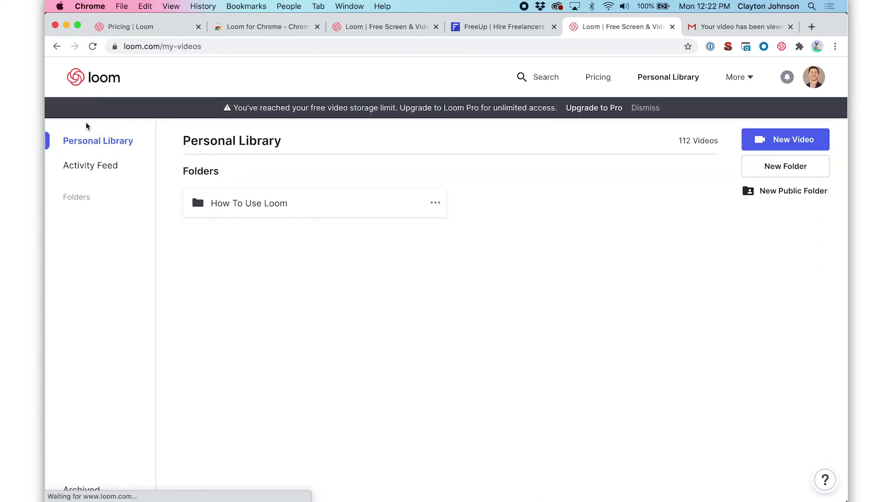
click(84, 164)
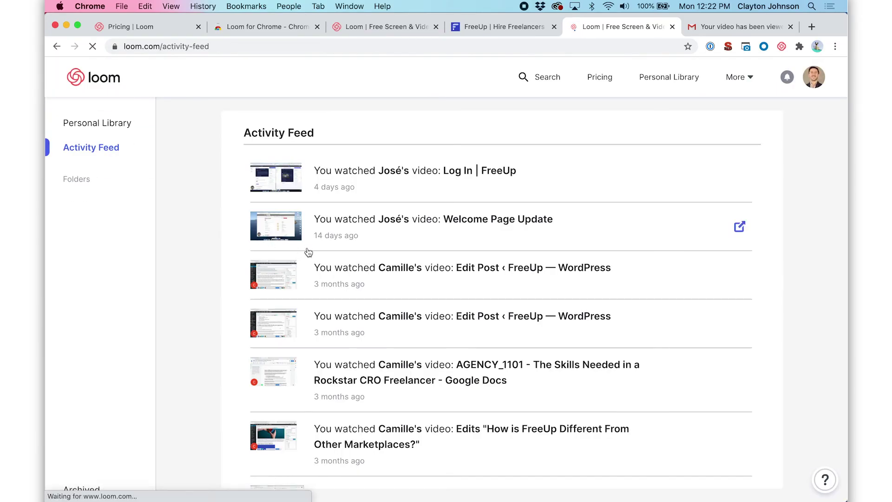
scroll(309, 252, down, 3)
scroll(308, 252, down, 3)
scroll(309, 252, down, 2)
scroll(309, 251, up, 3)
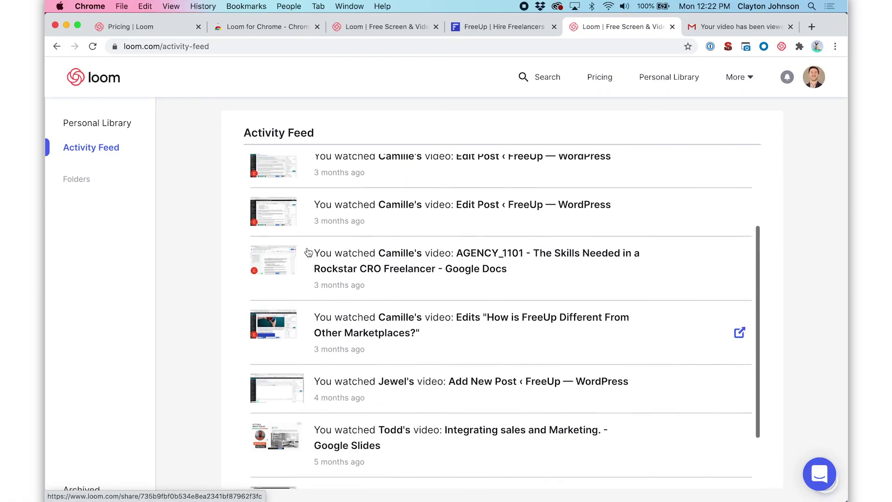
scroll(309, 251, up, 3)
scroll(321, 320, down, 3)
scroll(321, 320, down, 3)
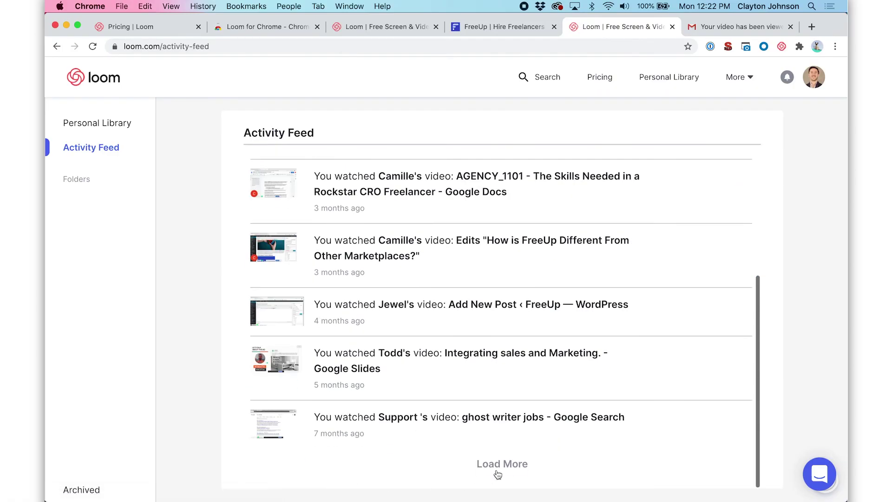
scroll(499, 467, up, 2)
scroll(530, 352, up, 5)
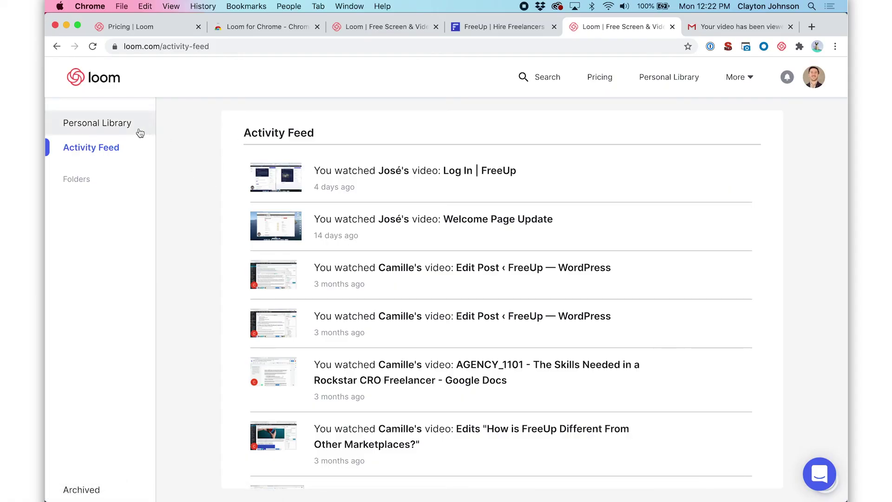
Step: Create a folder named 'Clayton's Folder' in the Personal Library and open it
click(98, 123)
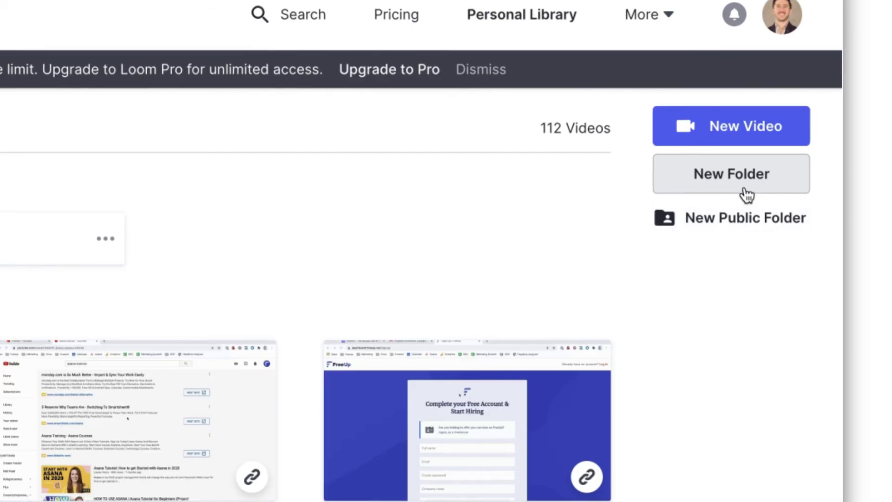
click(746, 188)
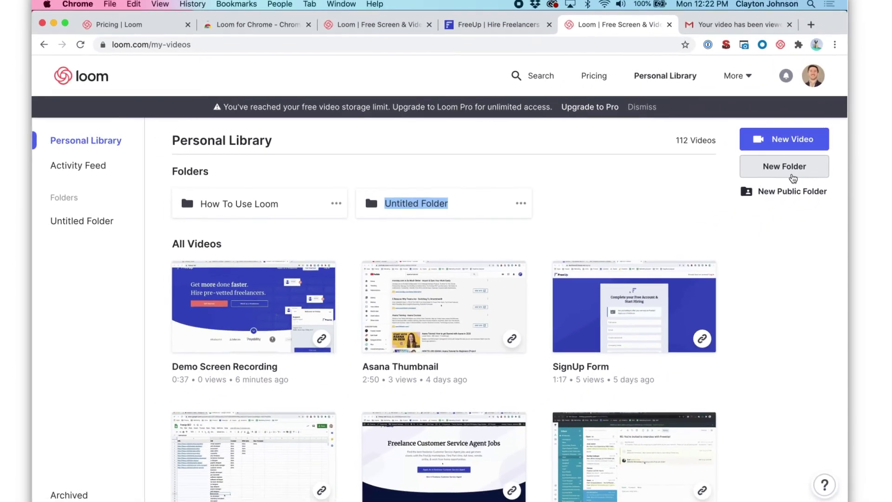
mouse_move(450, 202)
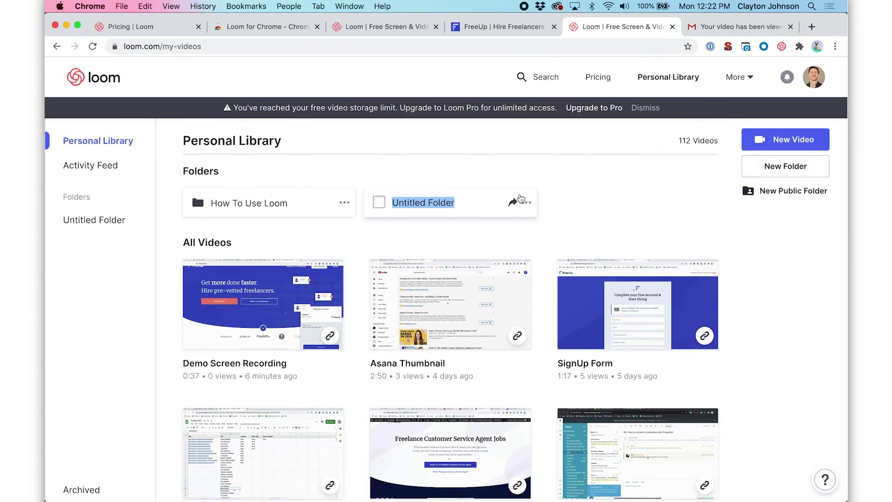
text(Clayton's)
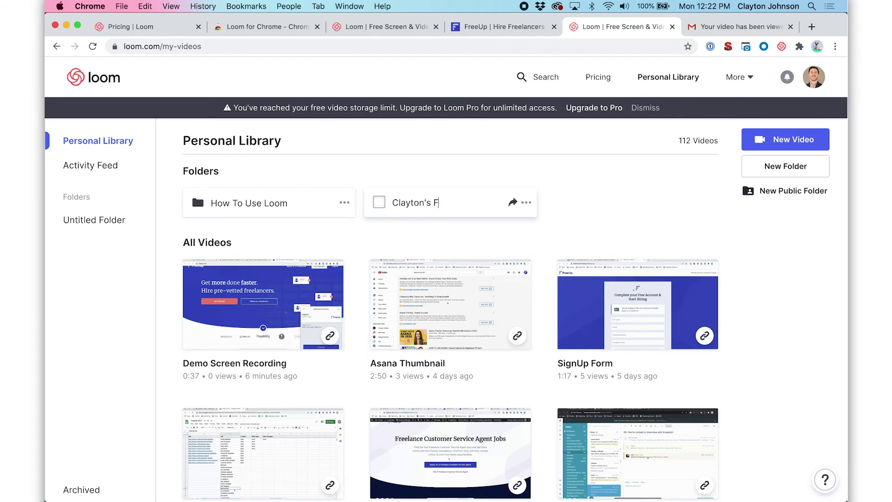
key(Return)
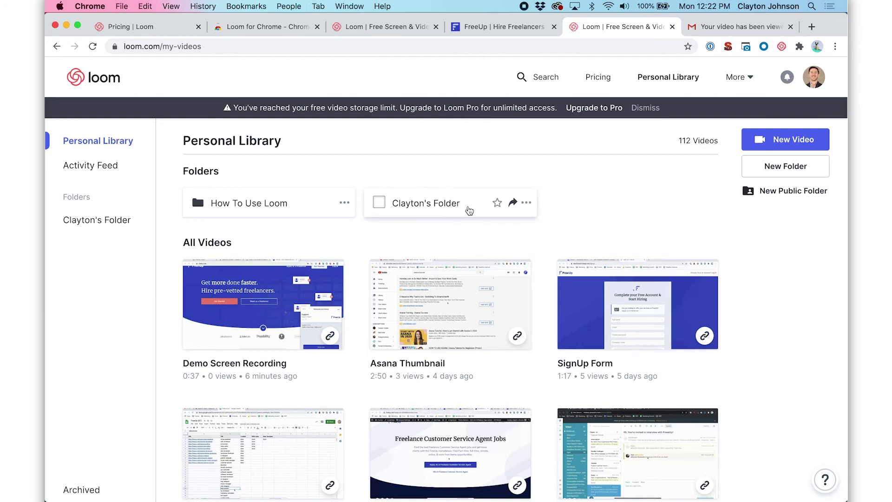
click(467, 209)
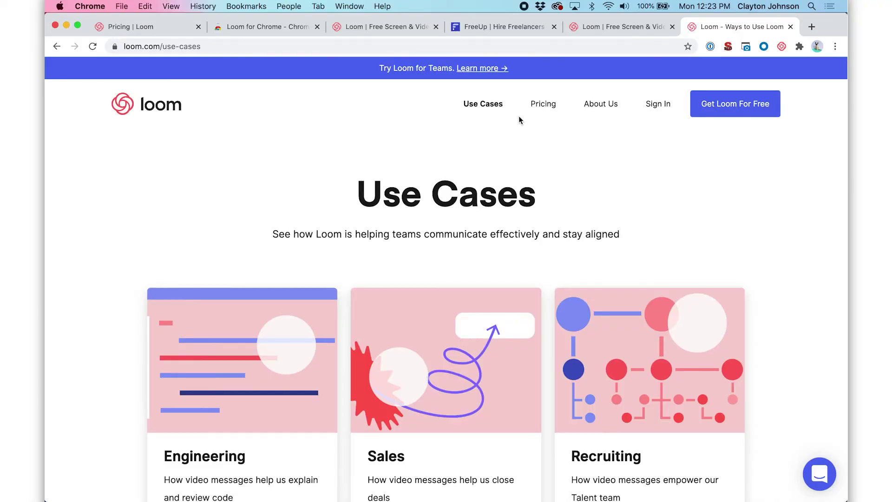
scroll(453, 137, down, 5)
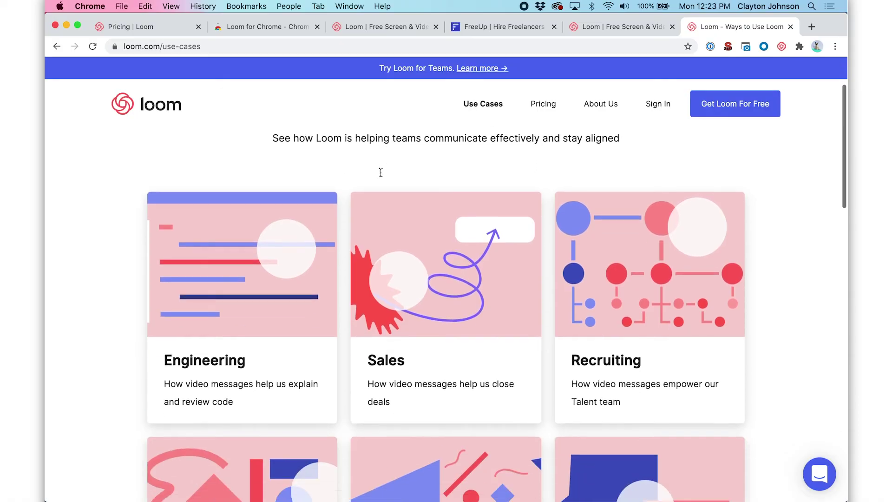
scroll(381, 176, down, 3)
scroll(474, 239, down, 2)
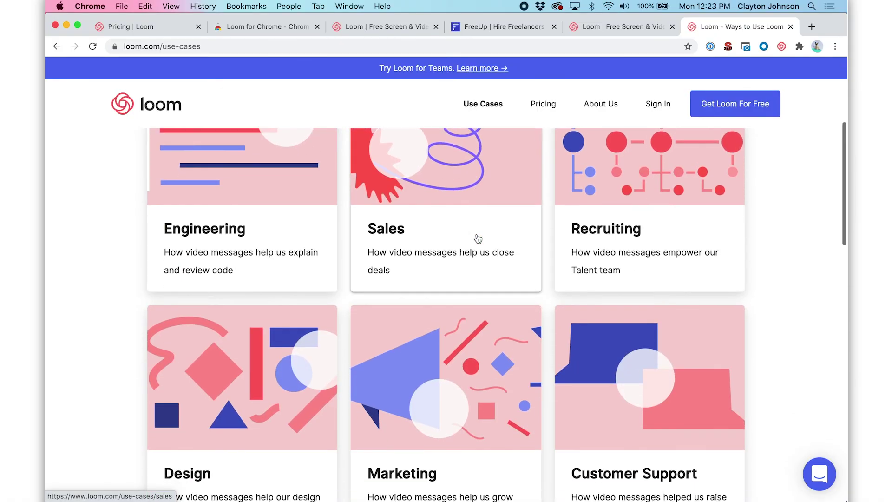
scroll(644, 251, down, 5)
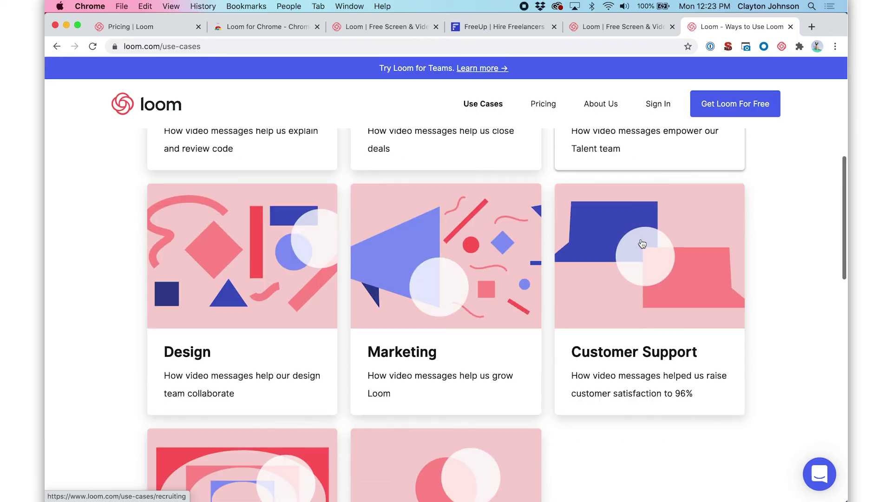
scroll(418, 314, down, 1)
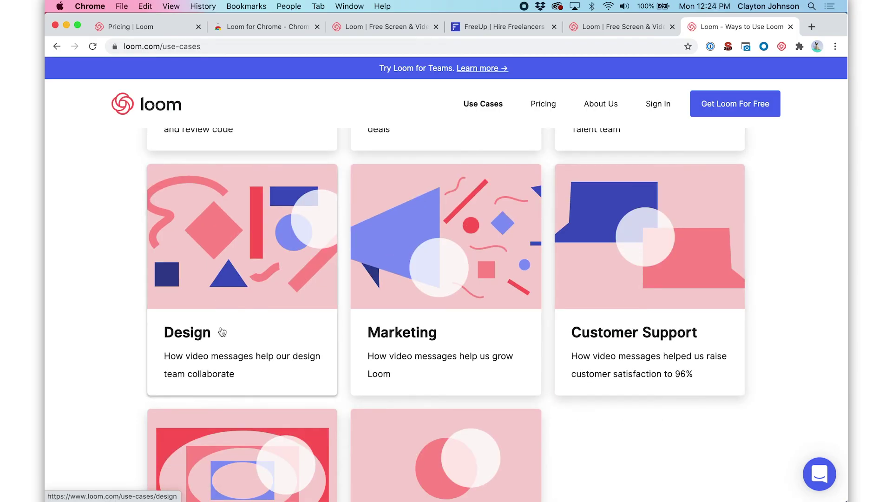
scroll(222, 331, down, 1)
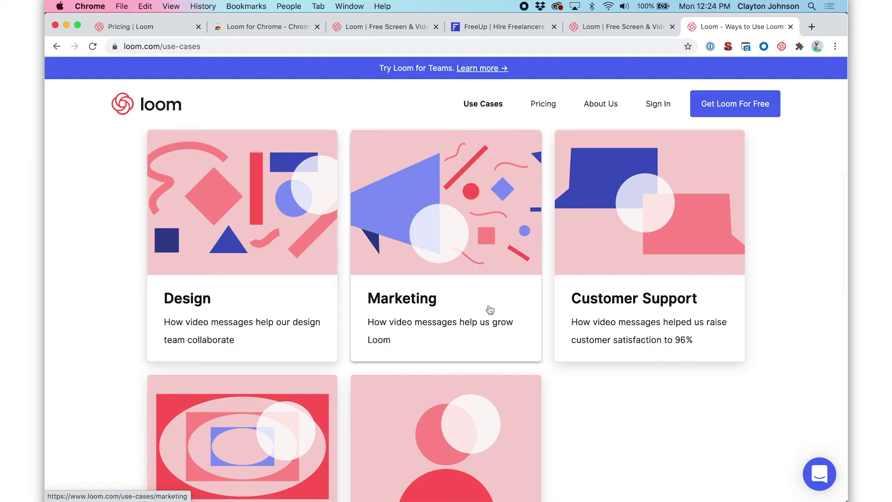
scroll(490, 309, down, 1)
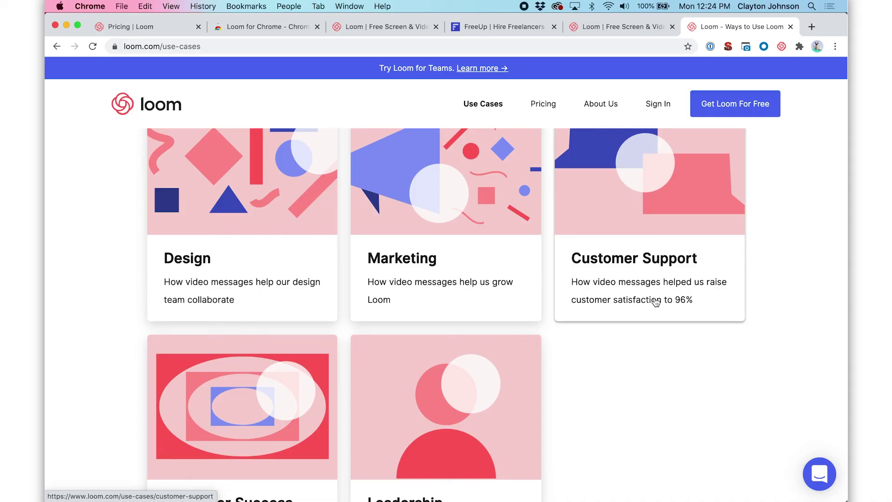
scroll(655, 301, down, 3)
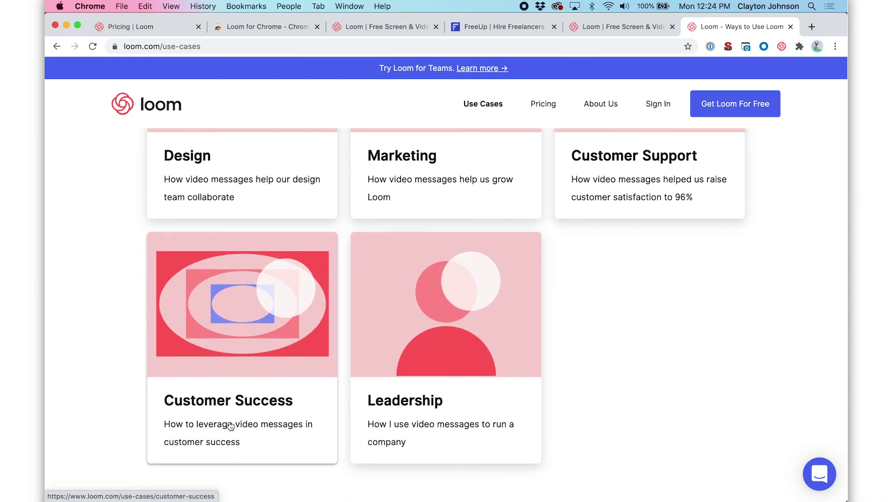
scroll(237, 390, down, 1)
scroll(509, 363, up, 10)
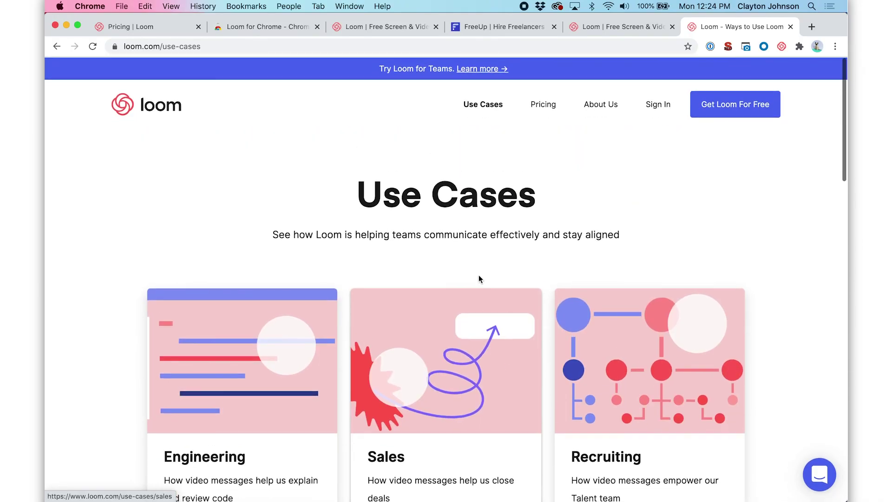